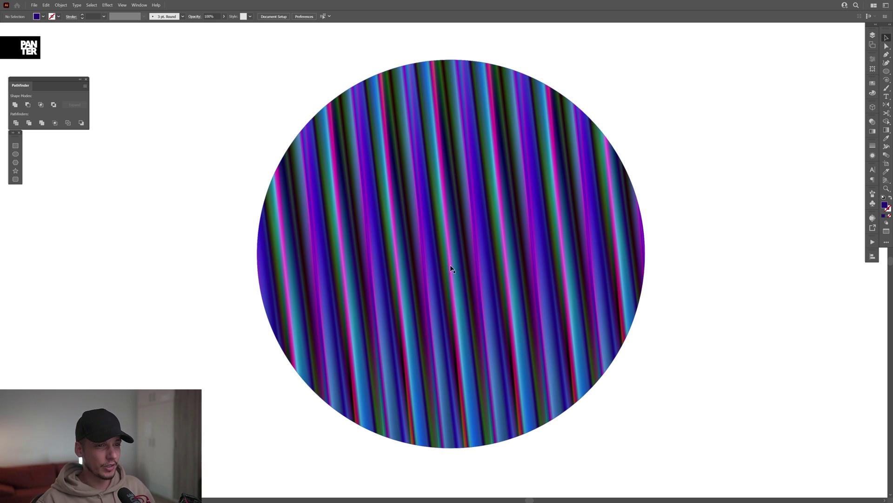
Switch to the Behance page in Chrome and examine the gradient patterns in the Chroamtic waves project.
mouse_move(484, 315)
left_mouse_down()
mouse_move(506, 316)
mouse_move(485, 317)
left_mouse_up()
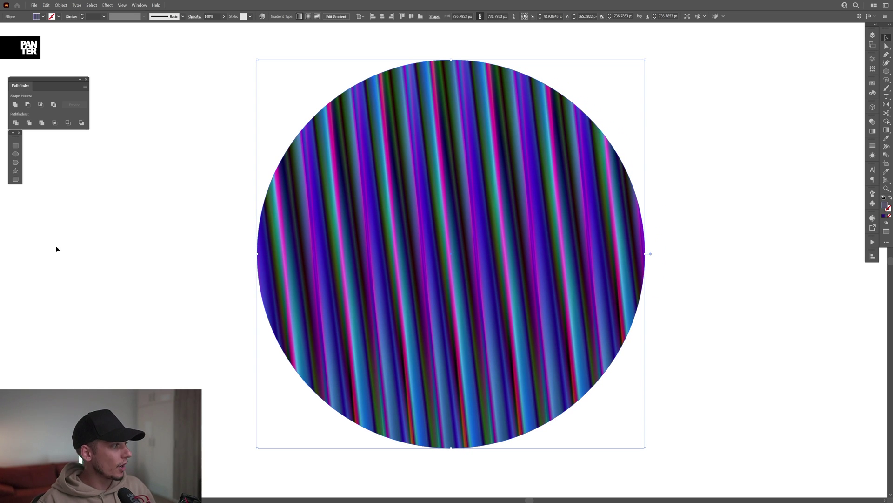
key("alt+Tab")
mouse_move(220, 72)
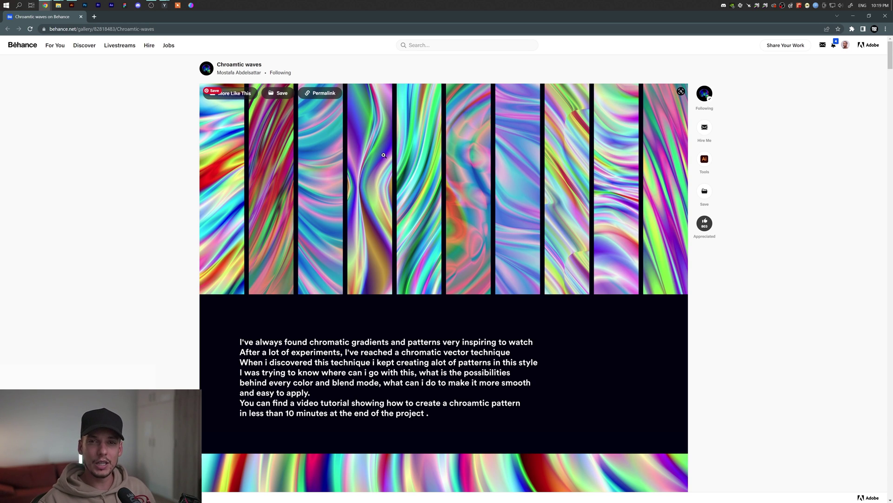
scroll(669, 254, "down", 10)
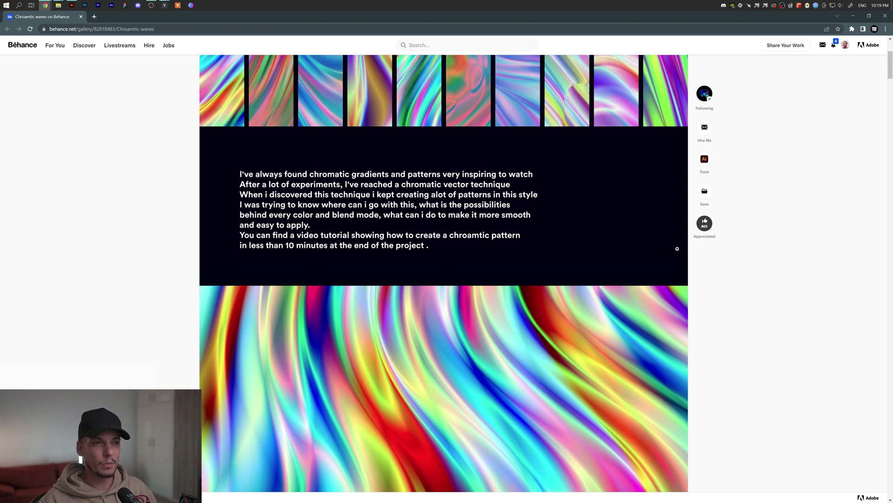
scroll(677, 249, "down", 6)
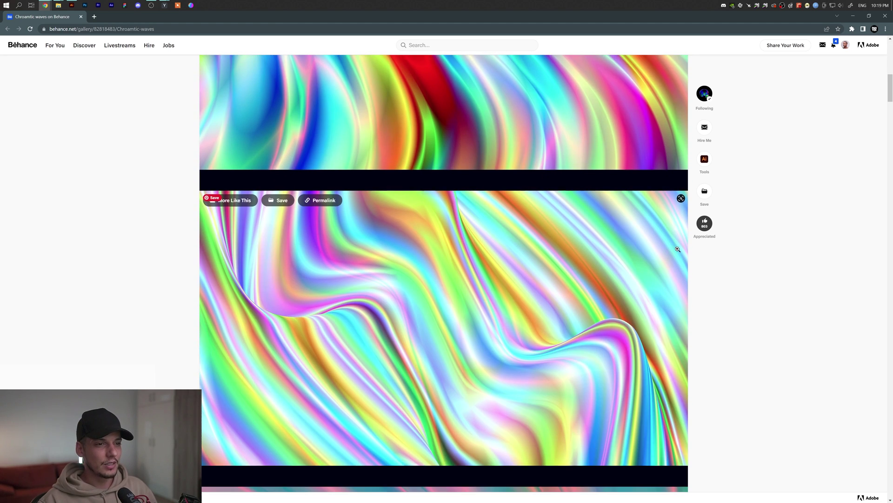
scroll(677, 248, "down", 9)
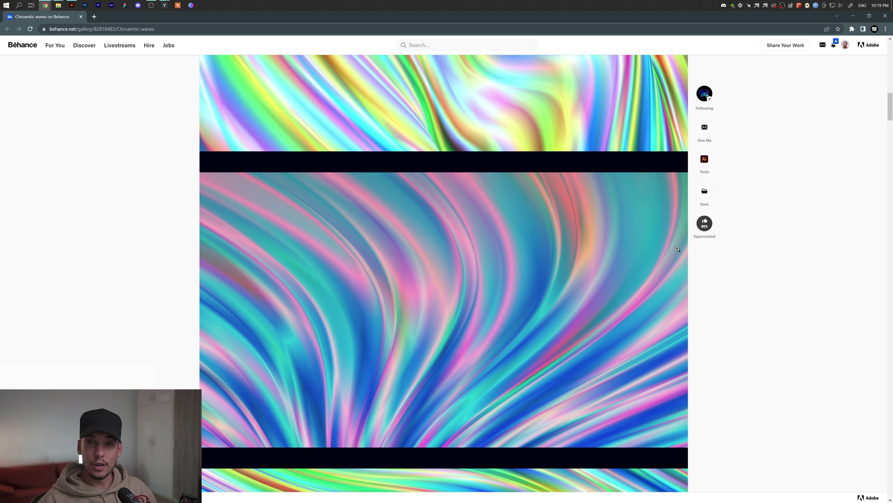
scroll(678, 249, "down", 12)
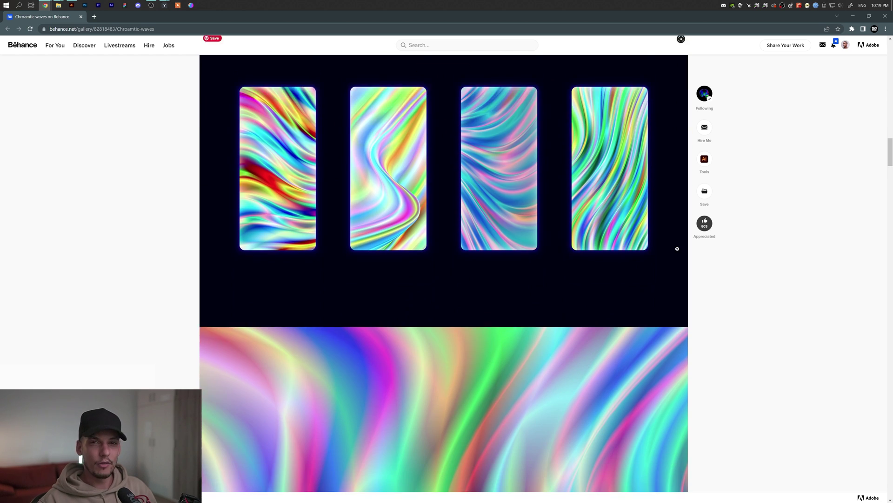
scroll(677, 248, "down", 2)
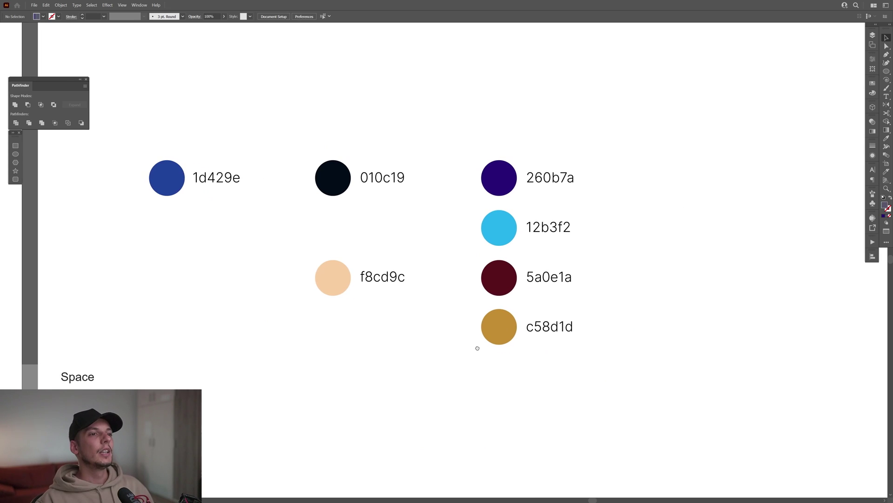
Switch back to Illustrator and review the colour circles and their hex codes on the artboard.
left_click_drag(608, 375, 141, 156)
left_click_drag(156, 195, 282, 195)
left_click_drag(434, 239, 382, 238)
left_click(404, 237)
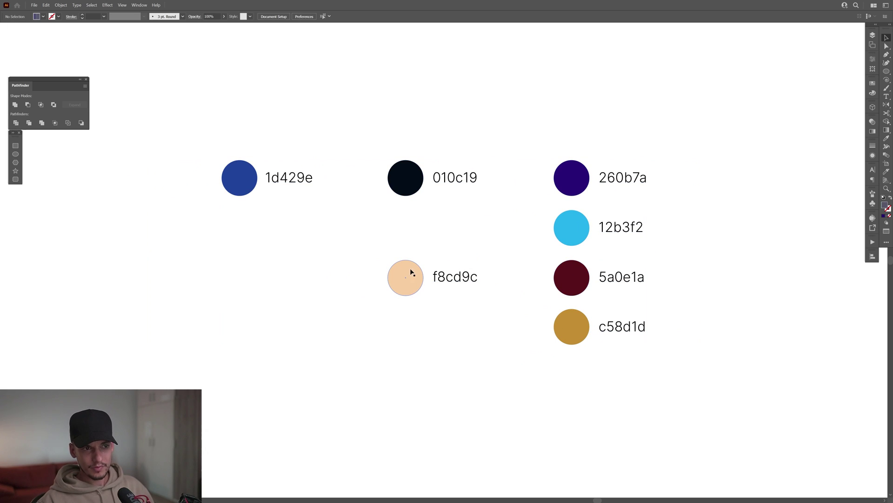
left_click(445, 181)
left_click(492, 154)
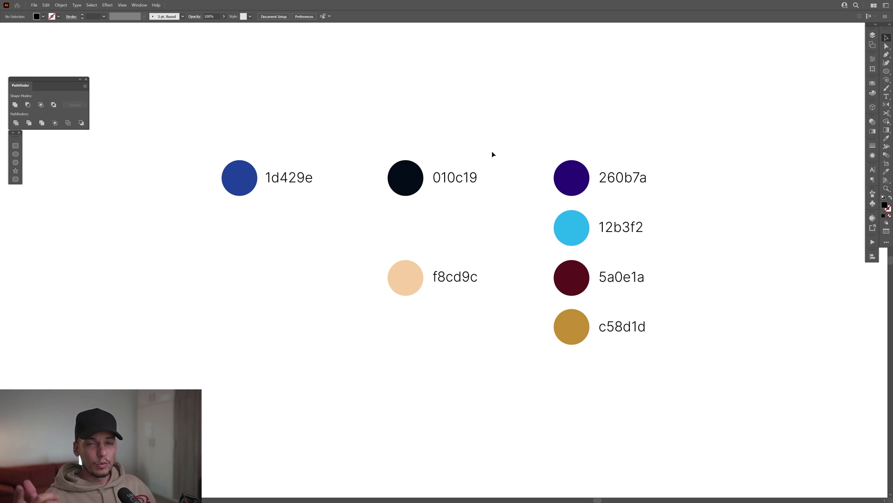
Take a screen snip covering all the colour circles and hex codes, and paste it into the document as an image.
key("shift")
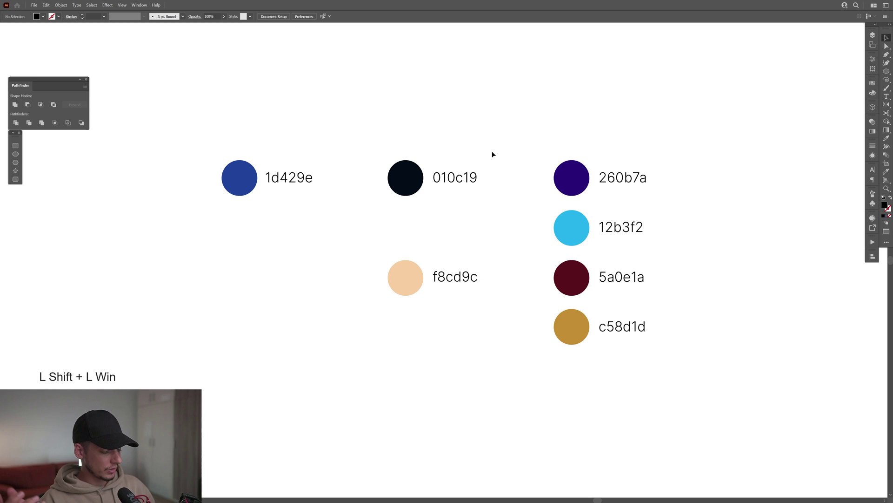
key("super+shift+s")
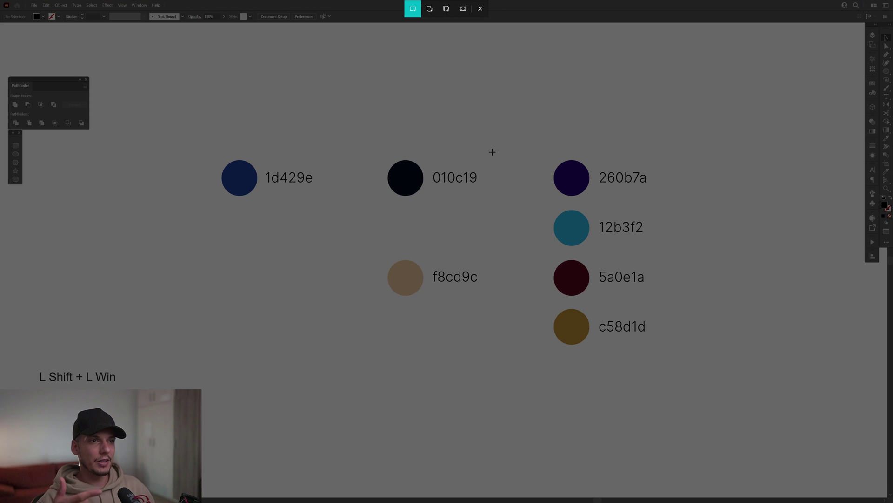
left_click_drag(193, 115, 705, 384)
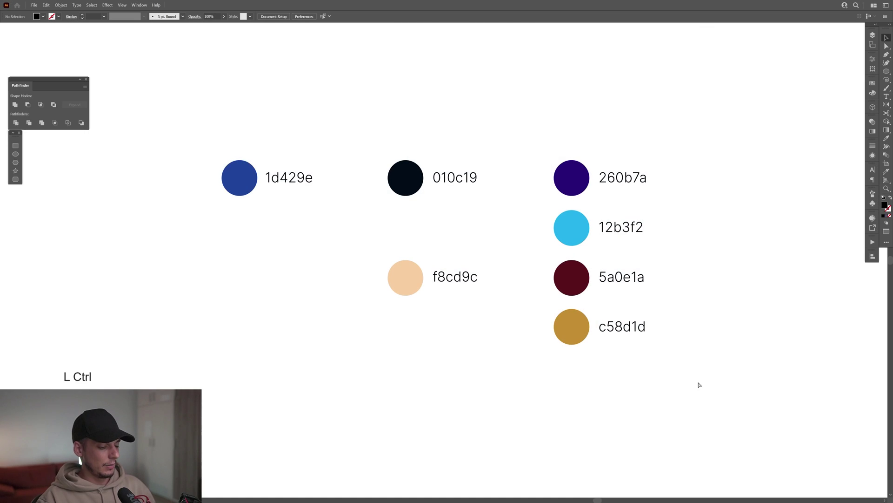
key("ctrl+v")
scroll(512, 305, "down", 3)
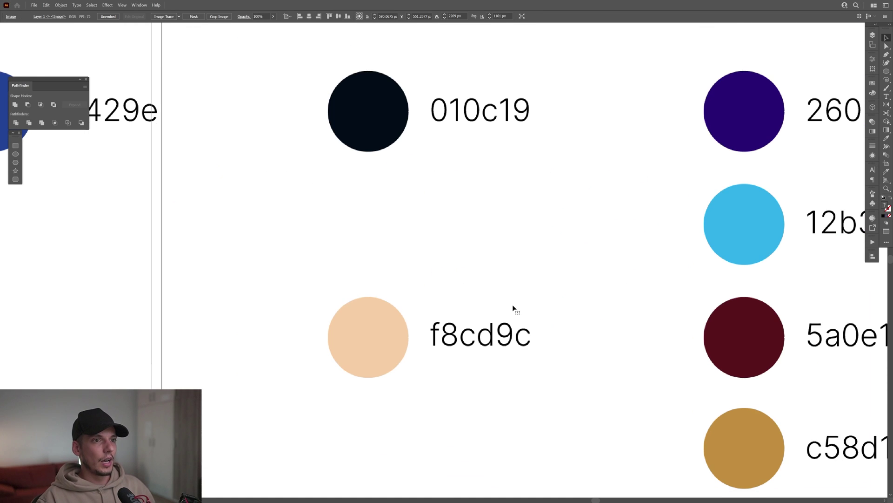
left_click_drag(95, 285, 378, 284)
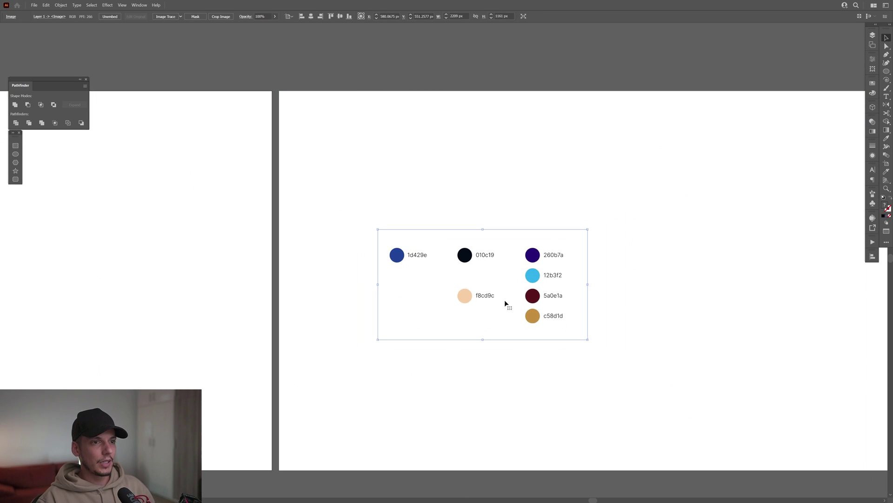
scroll(519, 275, "up", 5)
left_click(554, 123)
left_click_drag(557, 134, 591, 97)
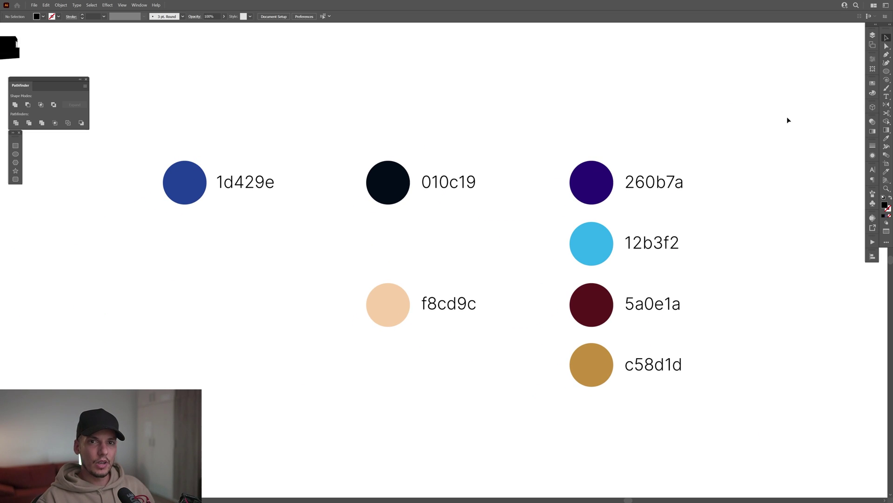
Sample the blue 1d429e from the palette image and store it as a swatch in a new colour group.
left_click(885, 139)
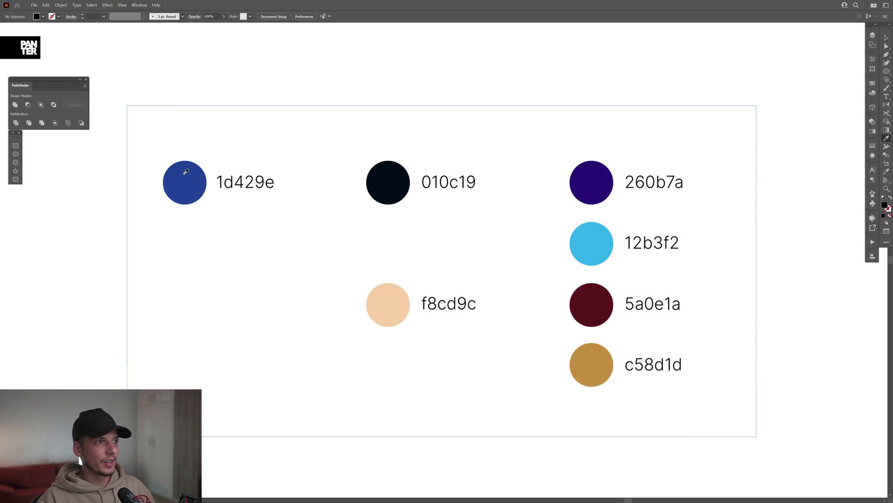
left_click(872, 84)
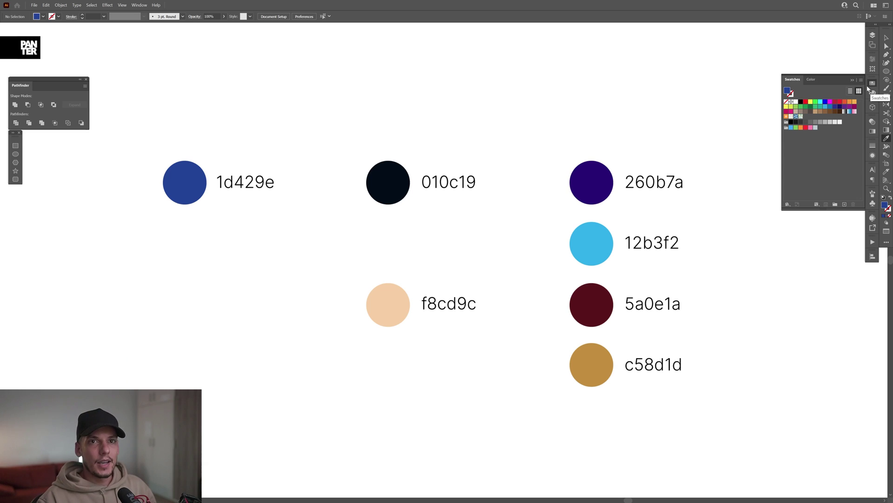
left_click(835, 204)
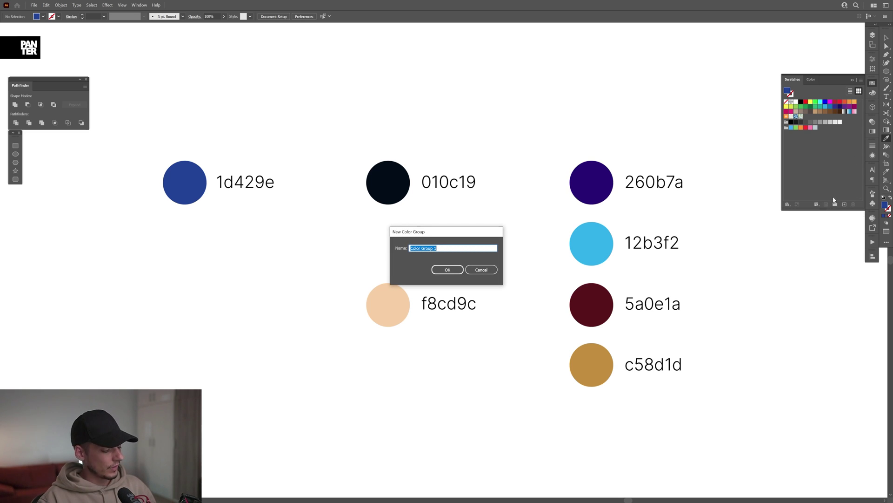
left_click(448, 269)
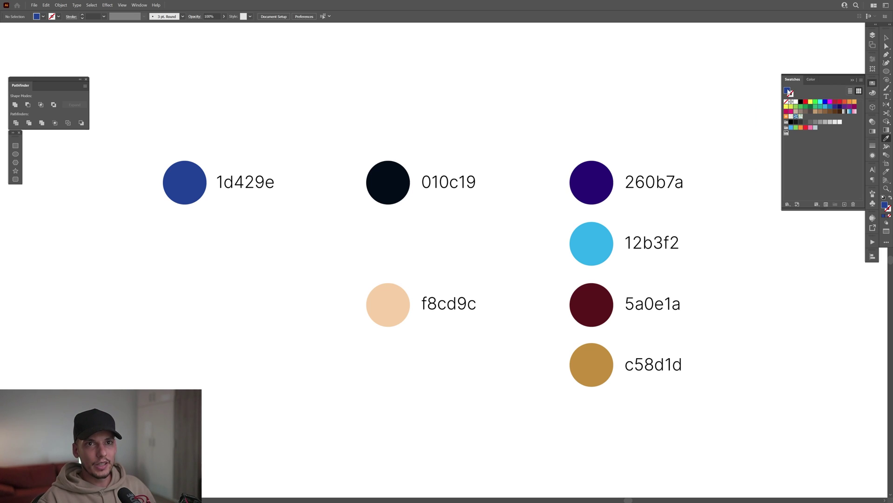
left_click_drag(790, 94, 790, 134)
Create a colour group named 2 and add the sampled near-black 010c19 and peach f8cd9c to it.
left_click(835, 205)
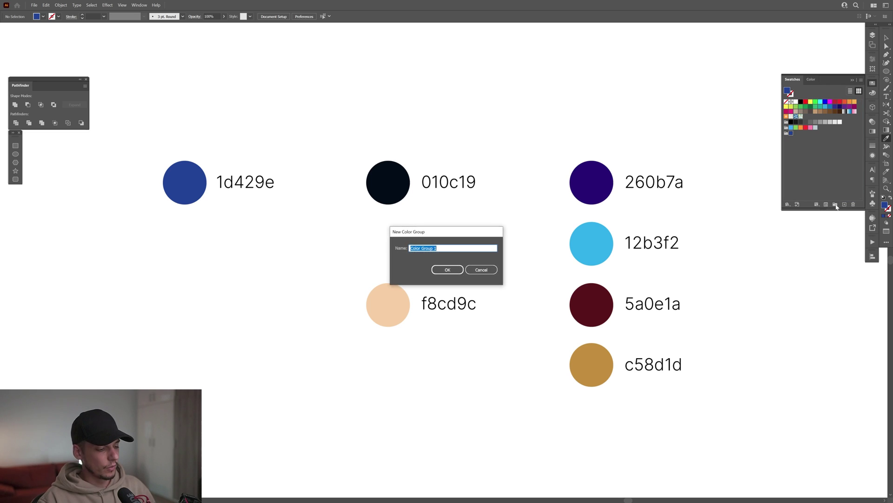
left_click(447, 269)
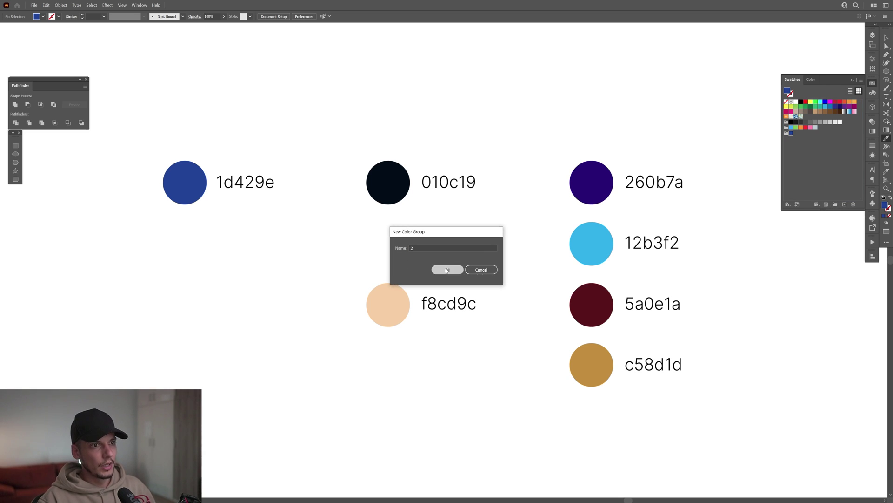
left_click(395, 176)
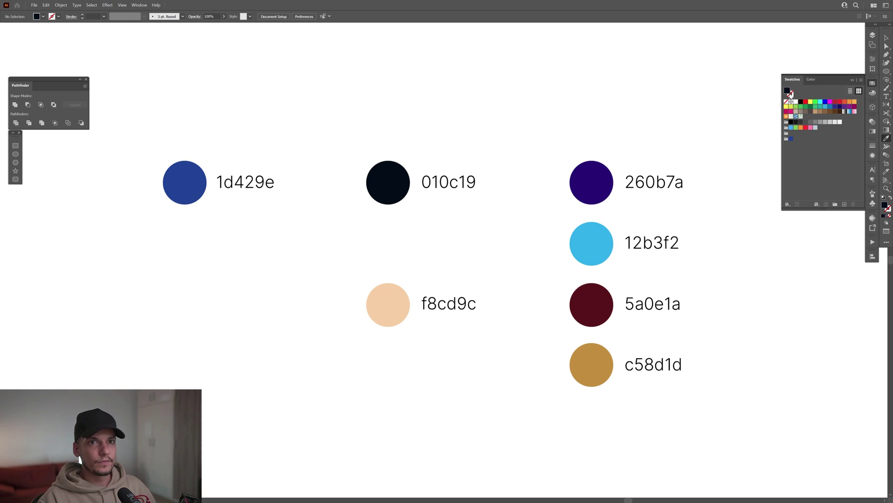
left_click_drag(788, 93, 790, 134)
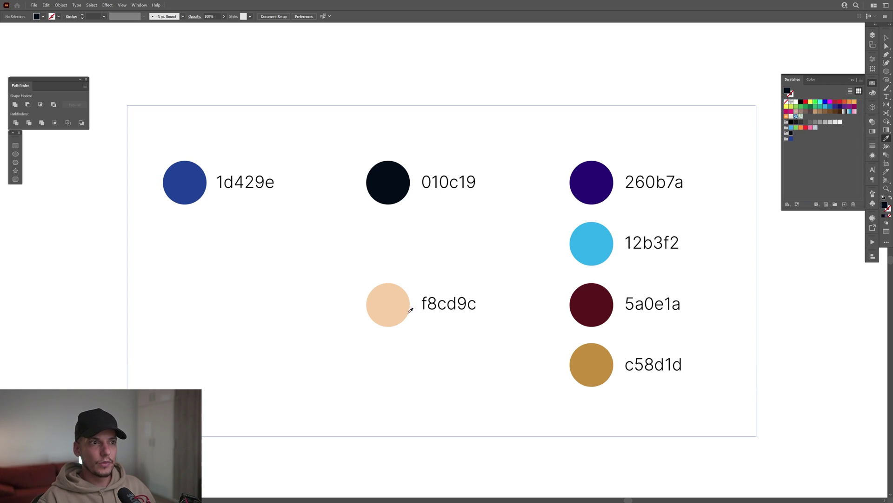
left_click(392, 307)
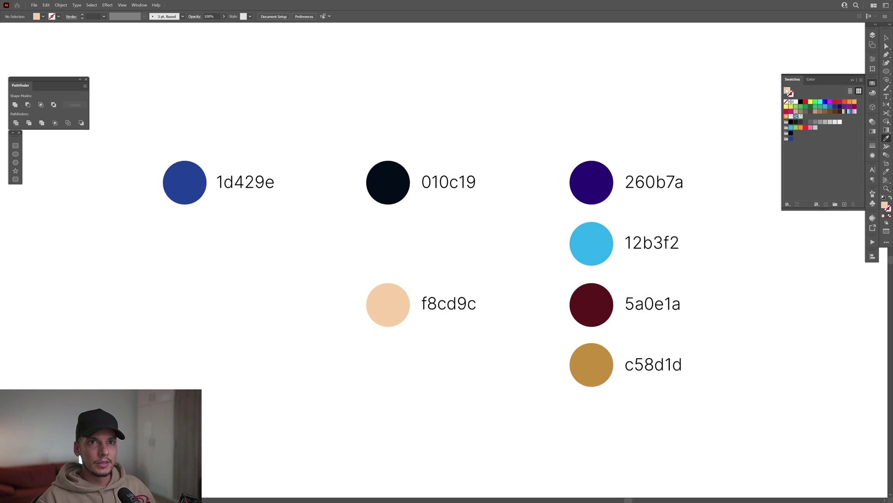
left_click_drag(787, 90, 805, 144)
Create a third colour group and add the sampled colours 260b7a, 12b3f2, 5a0e1a and c58d1d to it.
left_click(835, 204)
left_click(452, 275)
left_click(592, 182)
left_click(592, 244)
left_click(592, 304)
left_click(592, 364)
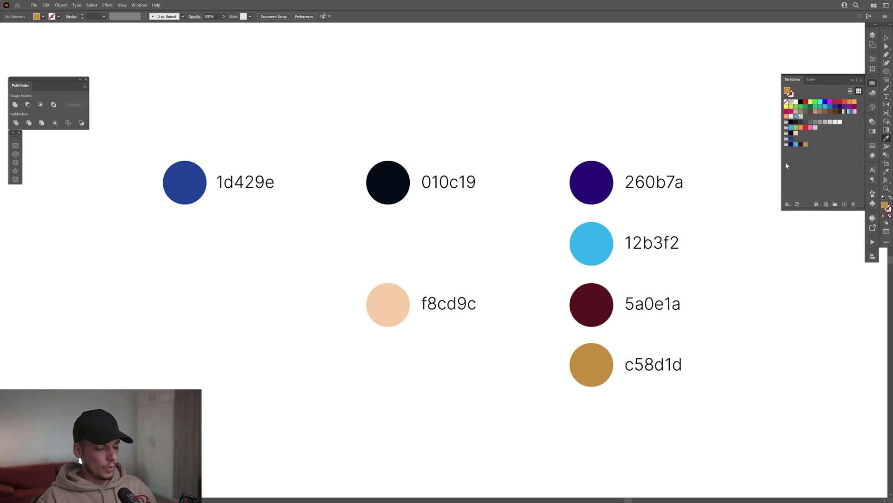
Draw a circle about 526 px in diameter in an empty area and fill it with the saved blue swatch.
key("v")
scroll(662, 138, "down", 5)
scroll(361, 197, "up", 5)
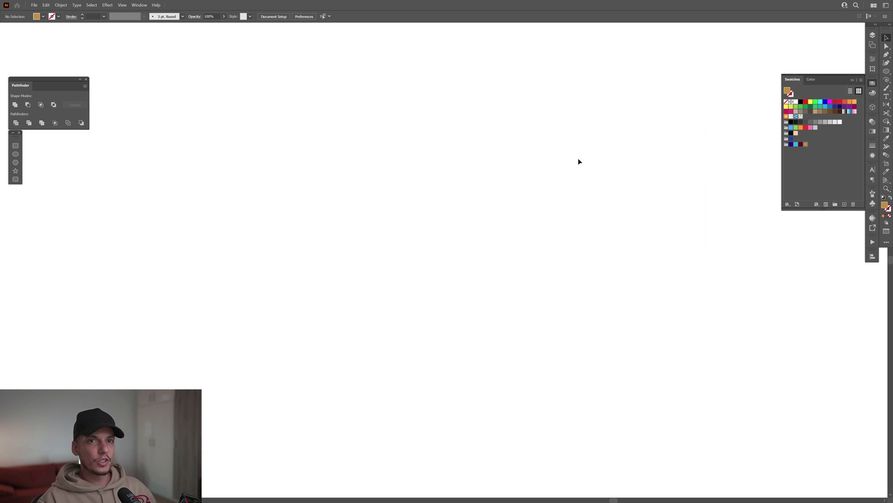
left_click(15, 154)
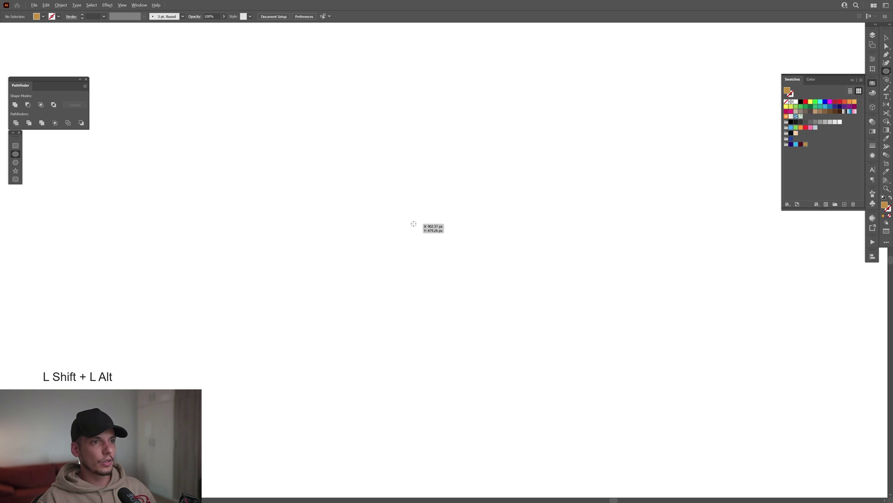
left_click_drag(437, 233, 591, 281)
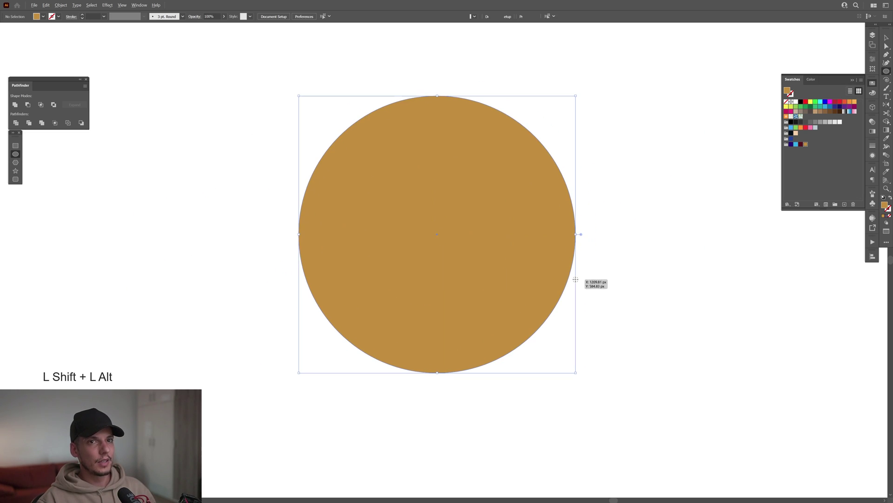
left_click(791, 139)
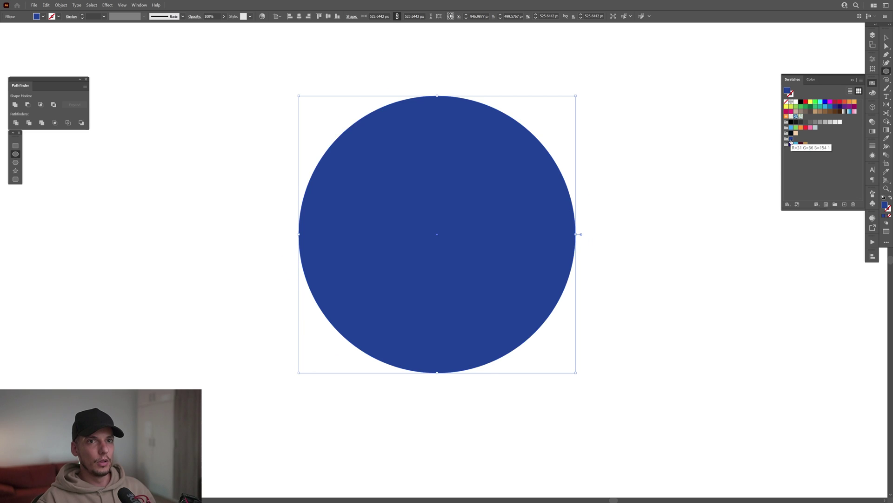
left_click_drag(511, 246, 507, 261)
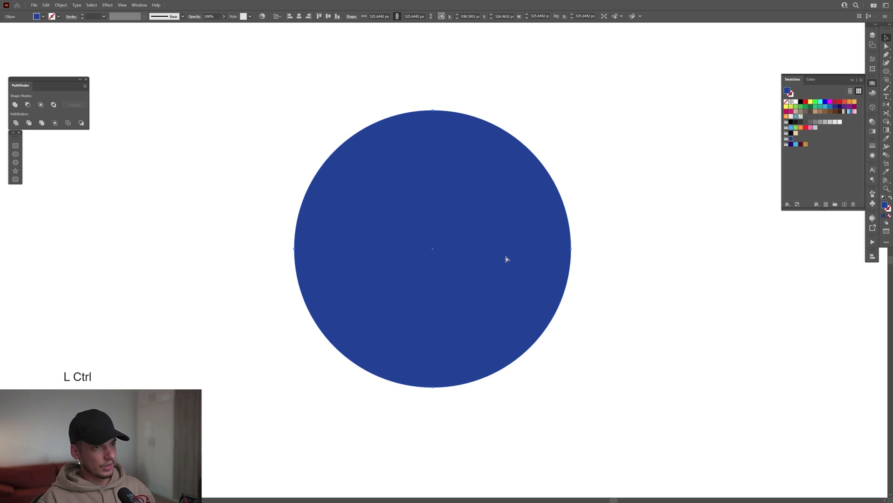
Paste a copy of the blue circle in front of the original, keeping both exactly aligned.
left_click(47, 5)
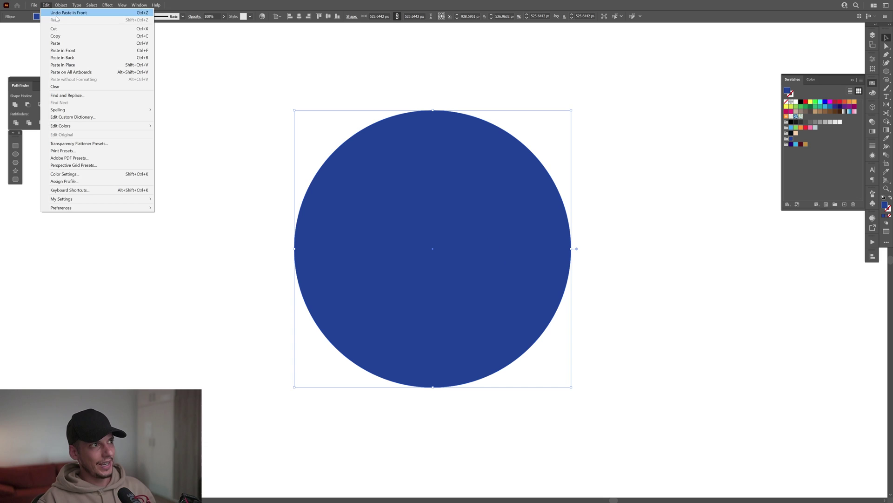
left_click(82, 51)
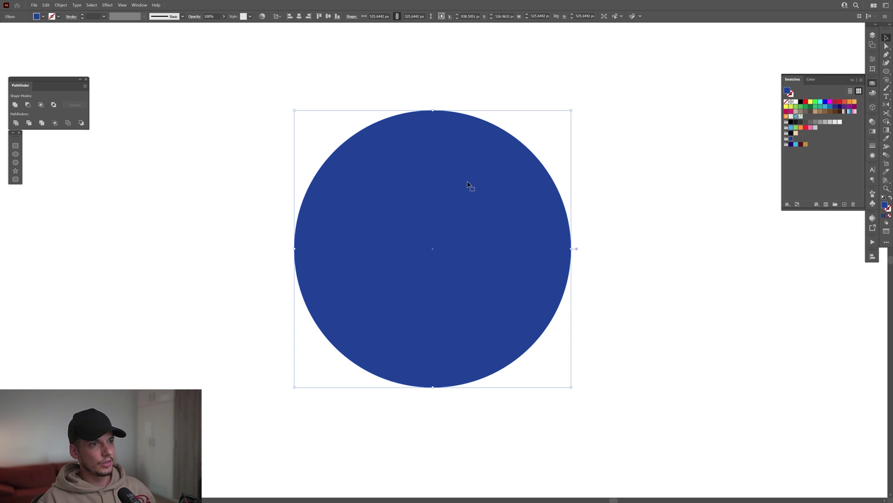
left_click_drag(468, 184, 628, 150)
key("ctrl+z")
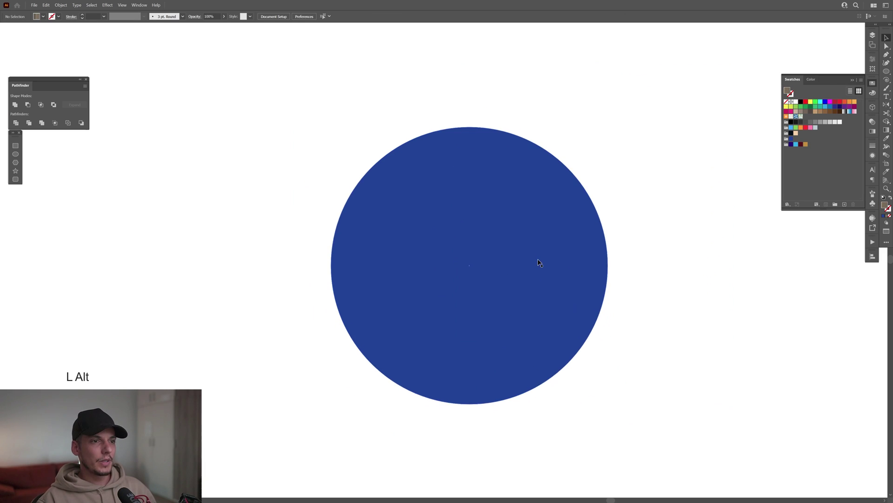
Bring up the gradient settings and narrow their display to a compact width beside the blue circle.
scroll(539, 261, "up", 1)
left_click_drag(539, 274, 563, 266)
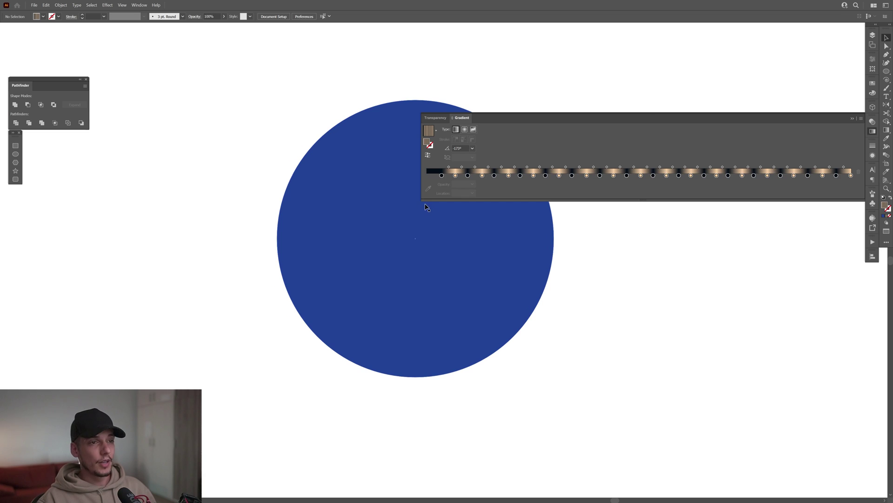
left_click_drag(425, 208, 783, 207)
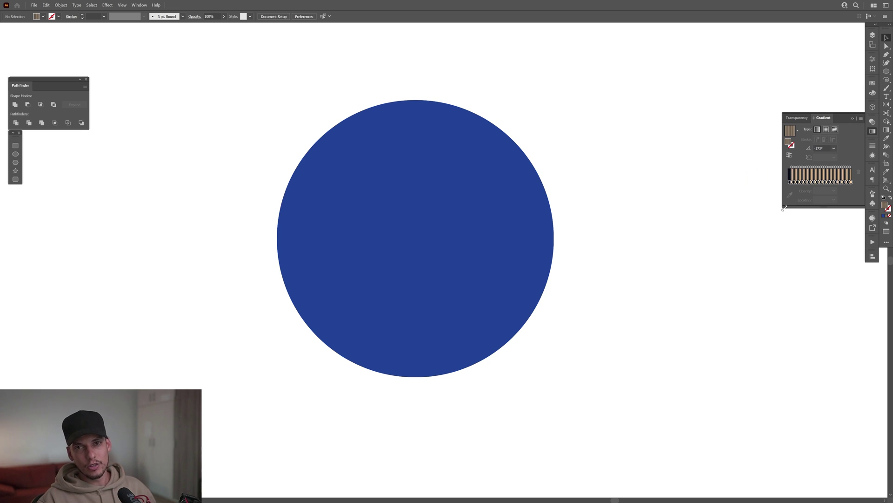
Enlarge the gradient display and examine the alternating dark and tan colour stops of the sample striped gradient.
left_click_drag(784, 208, 449, 389)
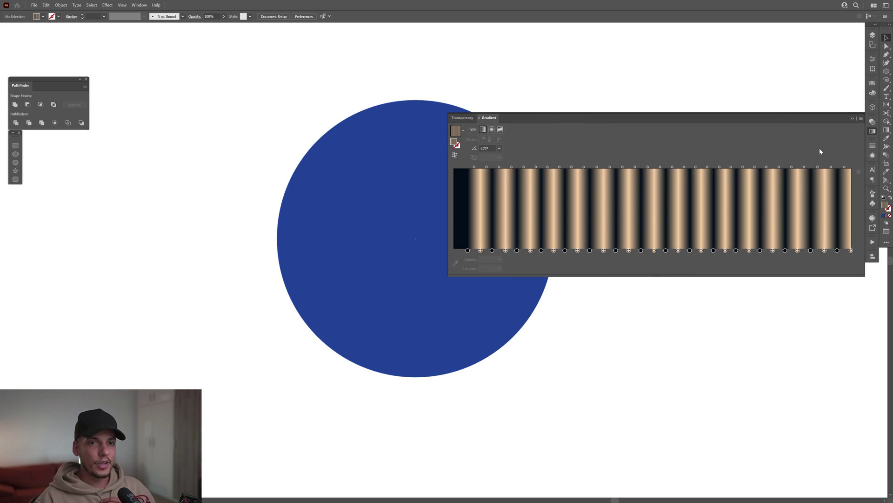
left_click(468, 252)
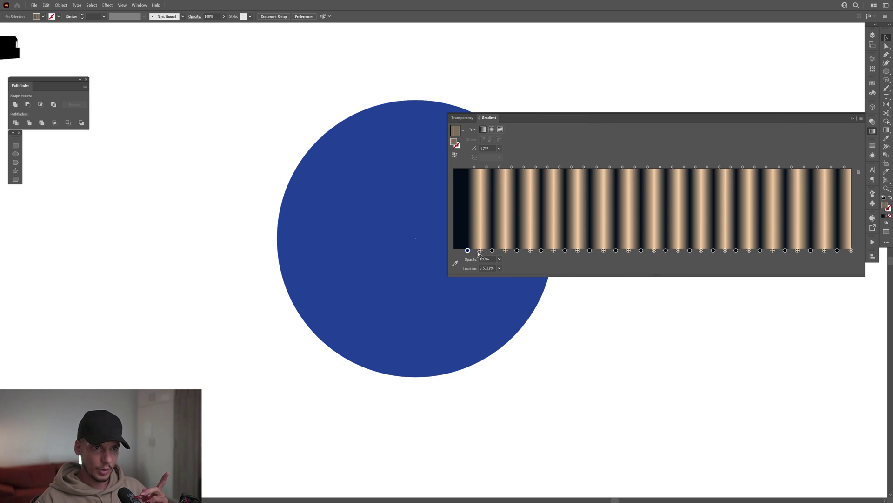
left_click(481, 251)
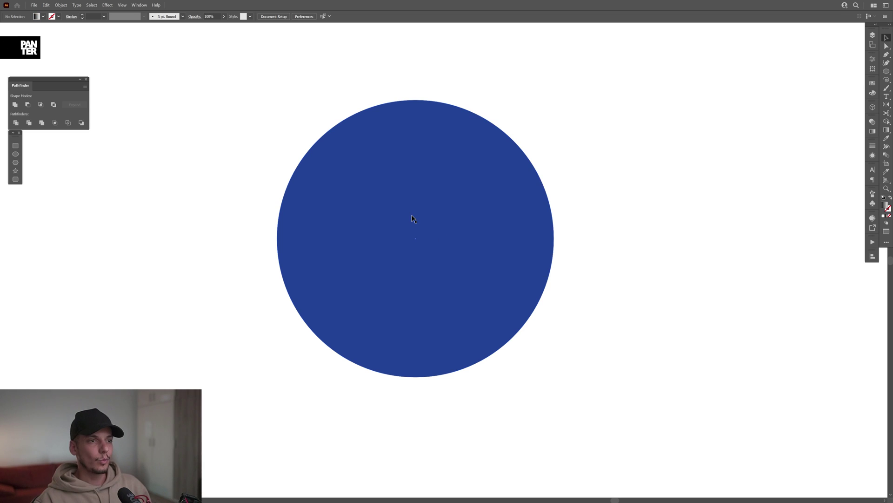
Fill the front blue circle with the black-to-white linear gradient and enlarge the gradient display beside it.
left_click_drag(413, 217, 520, 177)
key("ctrl+z")
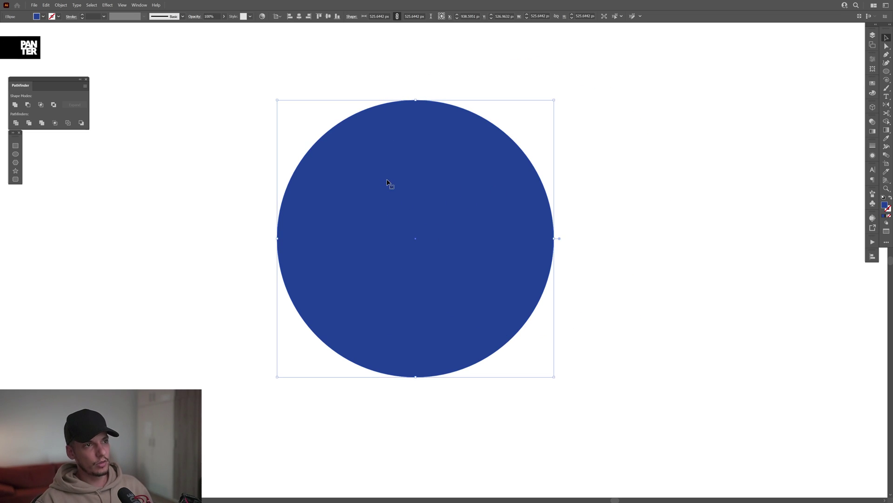
left_click(872, 132)
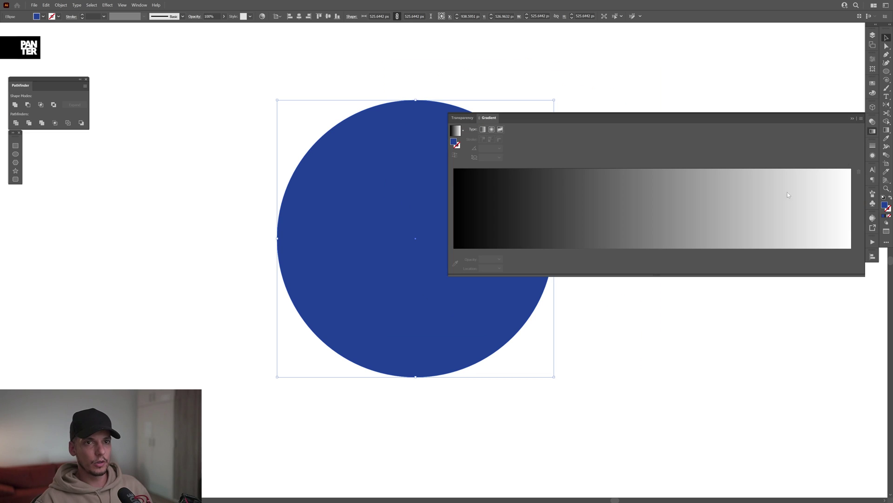
left_click(579, 212)
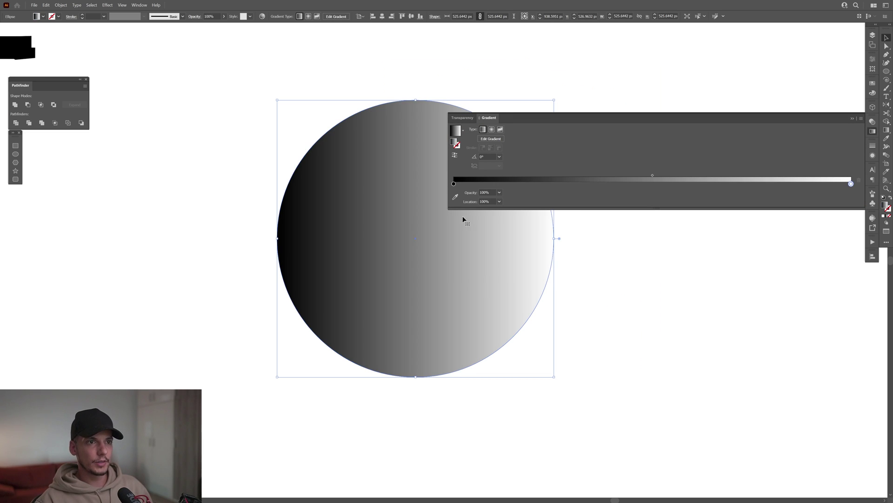
left_click_drag(449, 209, 542, 275)
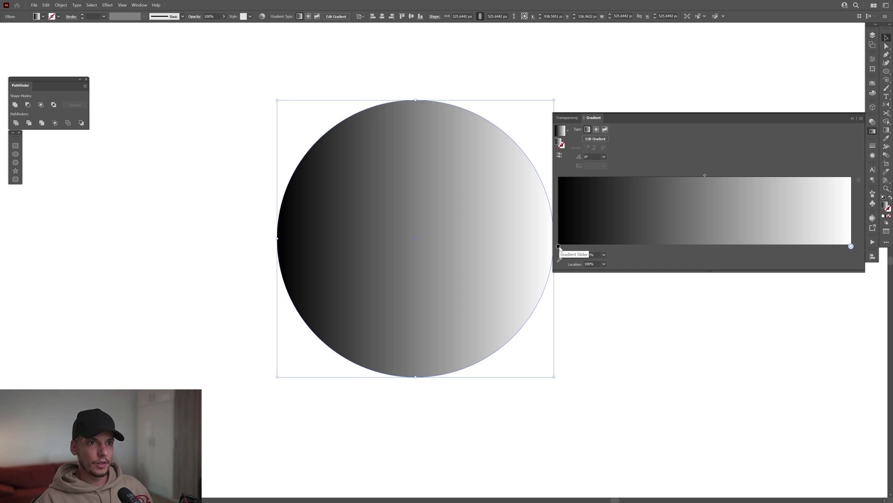
Recolour the gradient's start stop with the saved dark navy swatch and its end stop with the saved tan swatch.
double_click(559, 246)
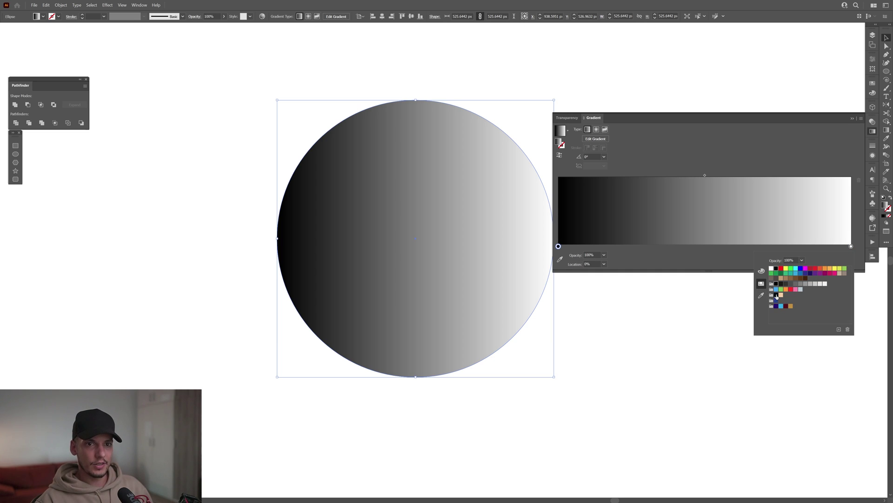
left_click(777, 300)
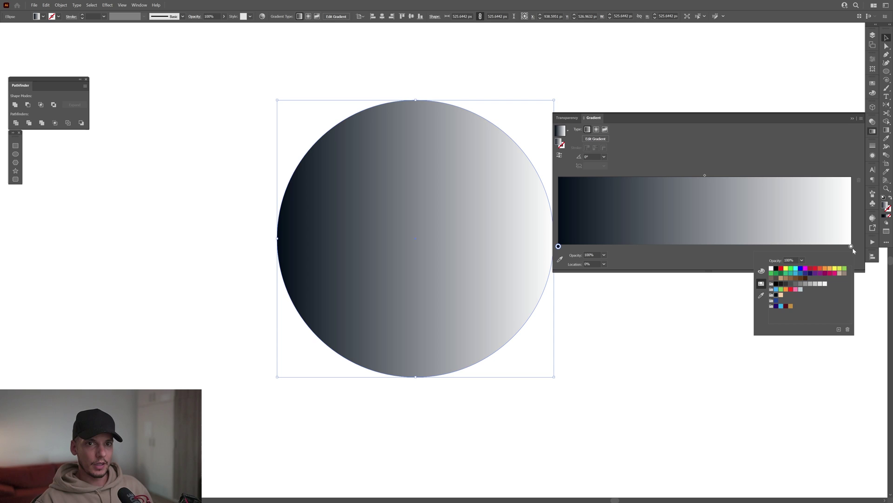
double_click(852, 247)
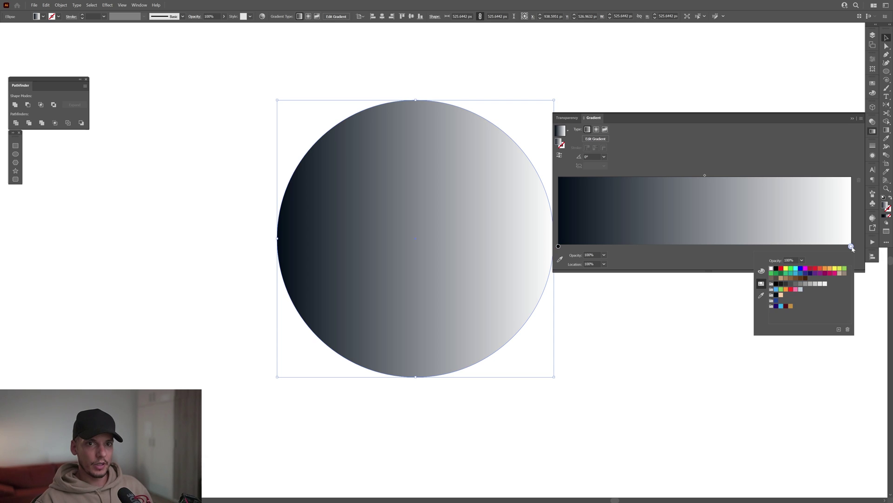
left_click(782, 296)
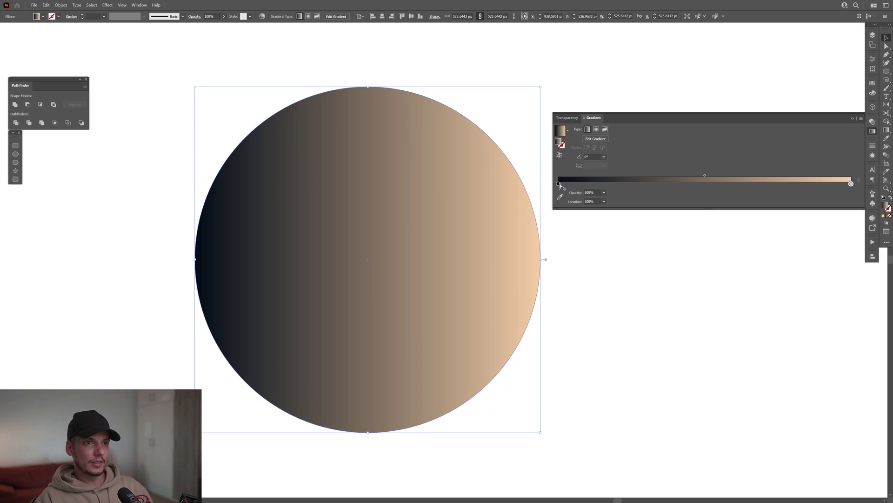
Duplicate the dark start stop to about 49% and 25%, and fill the gaps with evenly spaced copies, making nine dark stops.
left_click(559, 184)
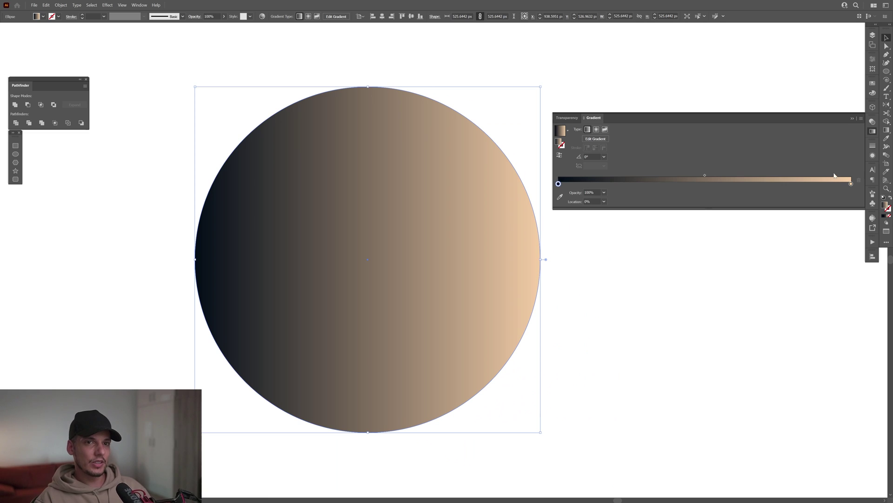
left_click(851, 184)
left_click(559, 185)
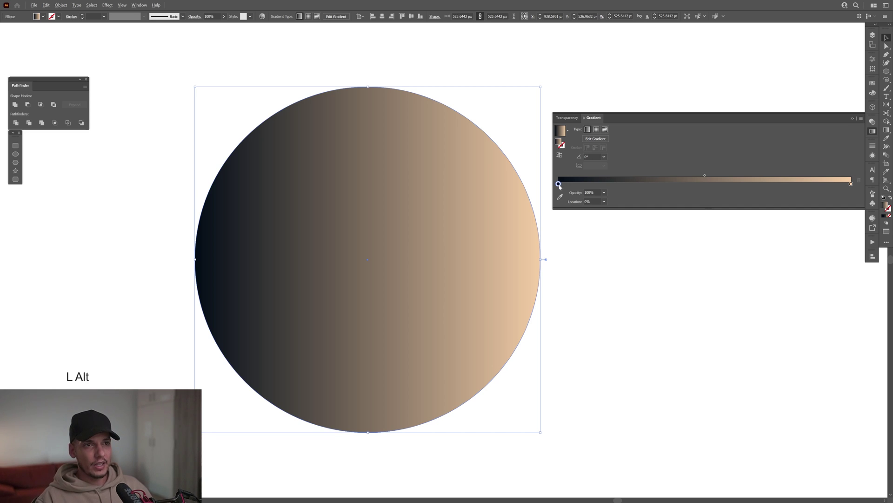
left_click_drag(559, 184, 702, 184)
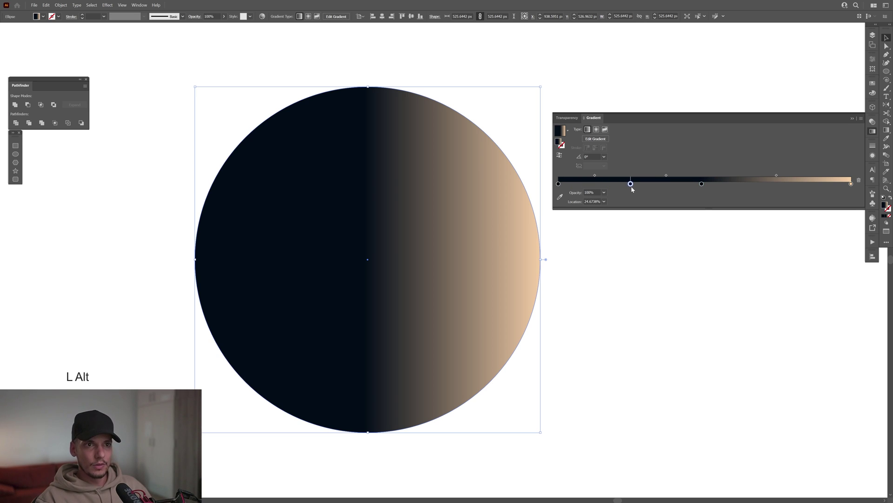
left_click_drag(631, 186, 632, 187)
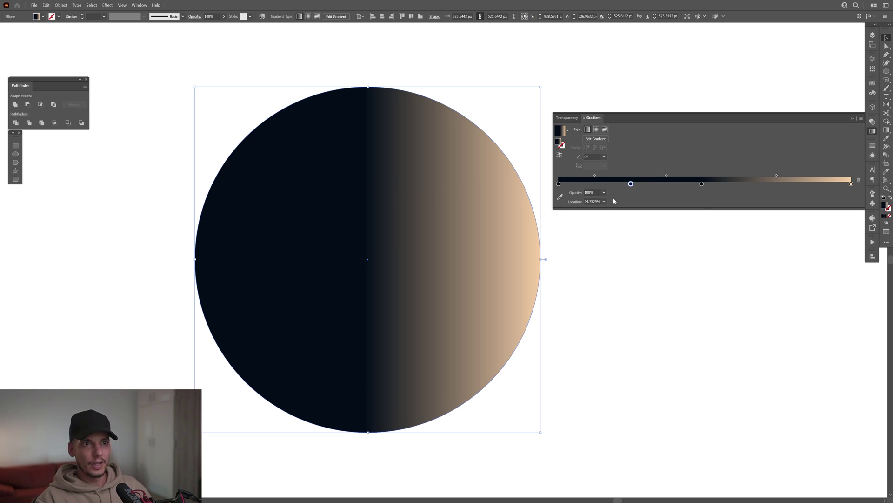
left_click_drag(631, 185, 685, 185)
left_click(631, 184)
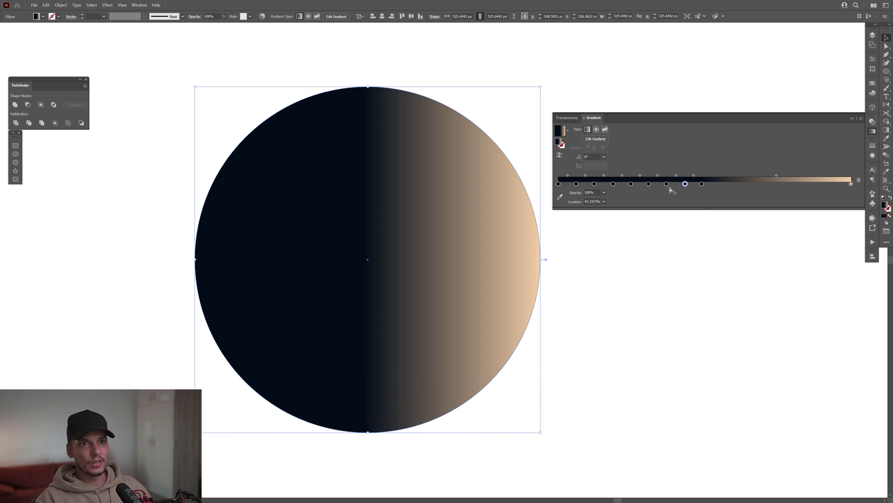
Add seven more evenly spaced copies of the dark stop across the gradient's second half, ending at about 94%.
left_click(702, 185)
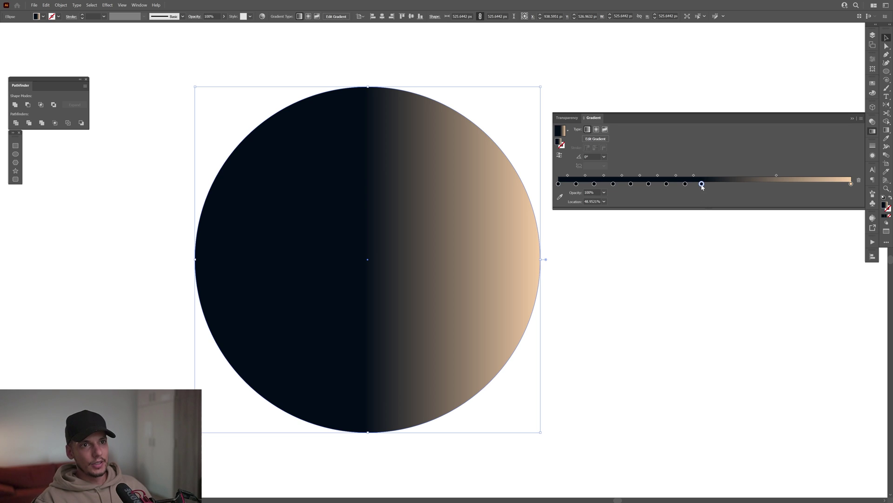
left_click_drag(702, 185, 816, 189)
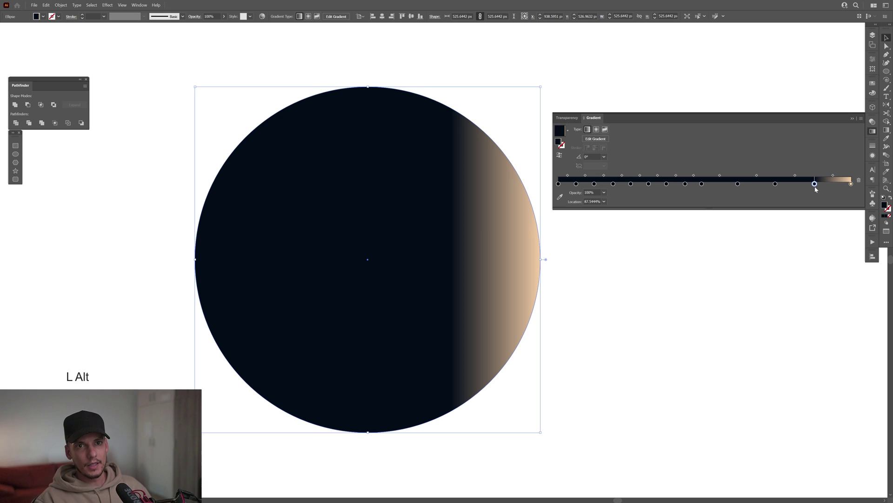
left_click_drag(738, 186, 834, 186)
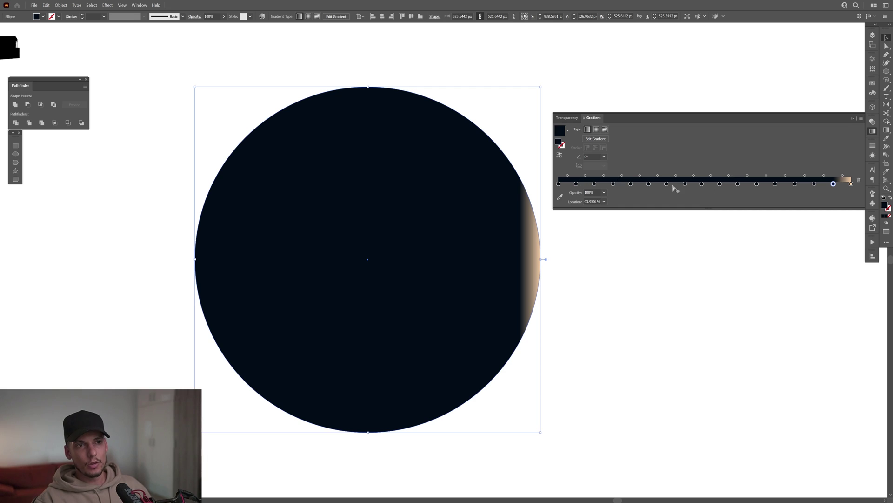
Duplicate the tan end stop into the middle of every gap between neighbouring dark stops, creating alternating dark and tan stripes.
left_click(851, 184)
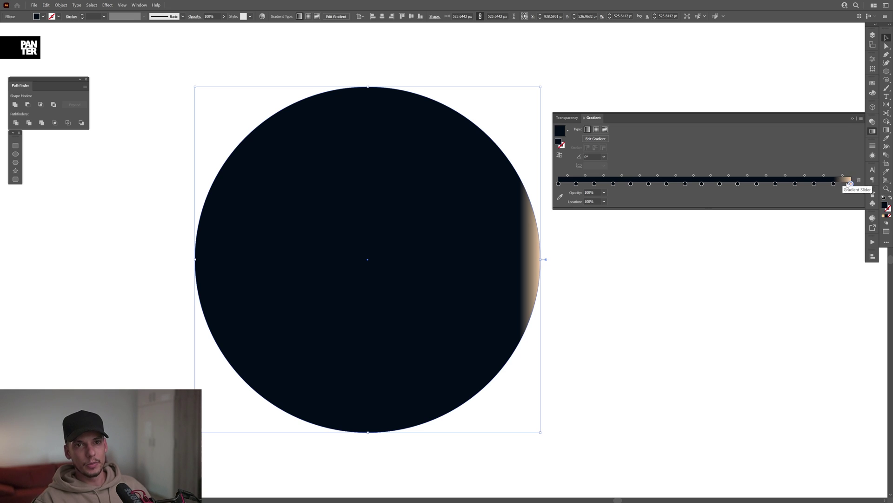
key("alt")
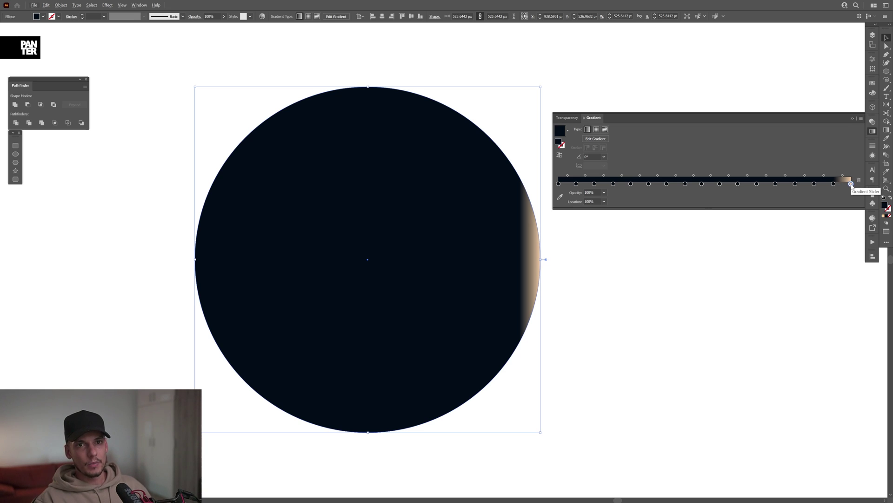
left_click_drag(851, 184, 567, 184)
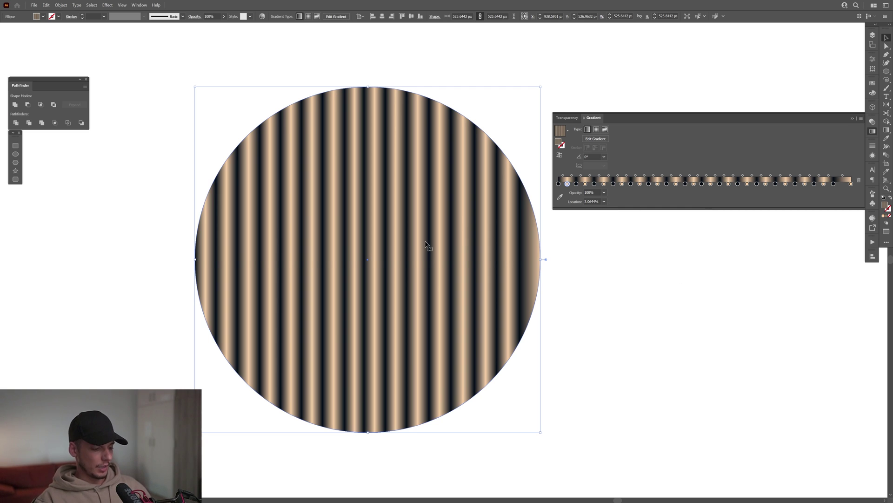
Stretch the circle's gradient line slightly beyond its right edge so the wider last band falls outside the circle.
key("g")
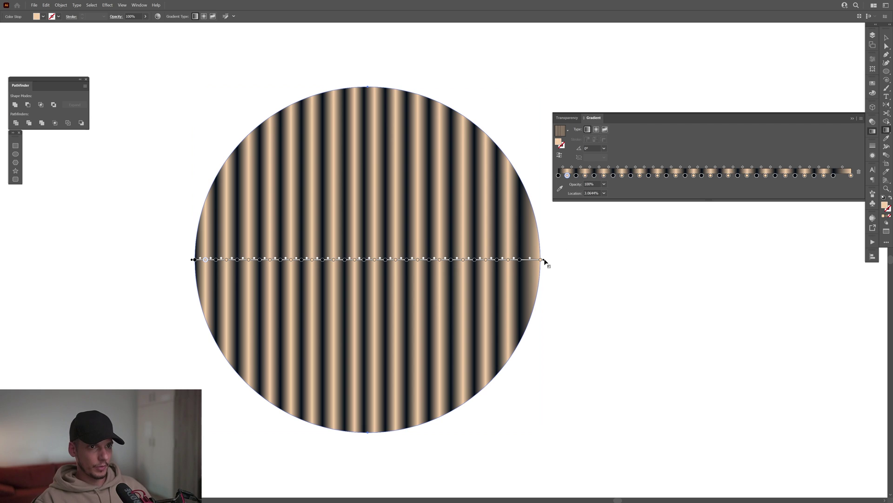
left_click_drag(544, 260, 566, 260)
key("v")
left_click(594, 264)
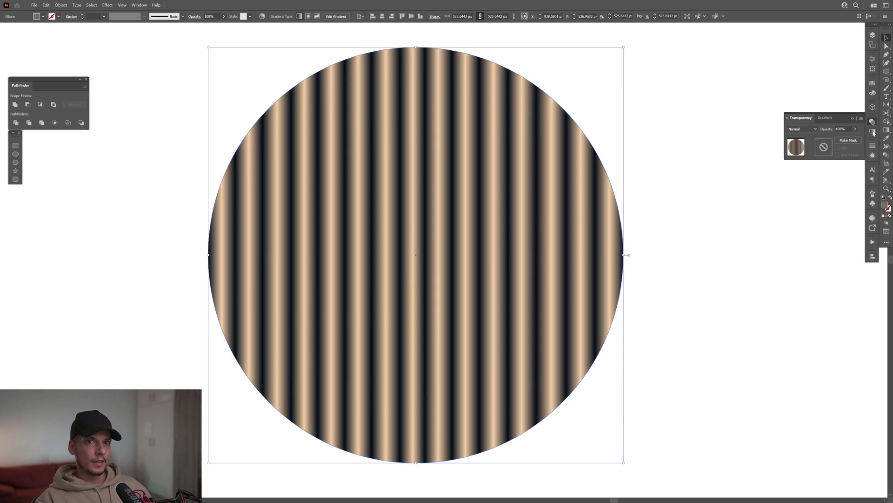
Set the striped gradient's angle to -175°.
left_click(873, 132)
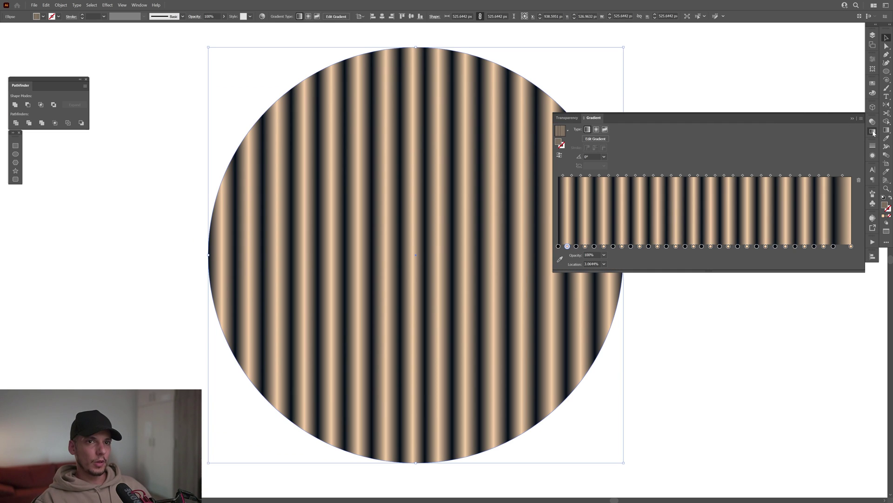
left_click(593, 156)
type("1")
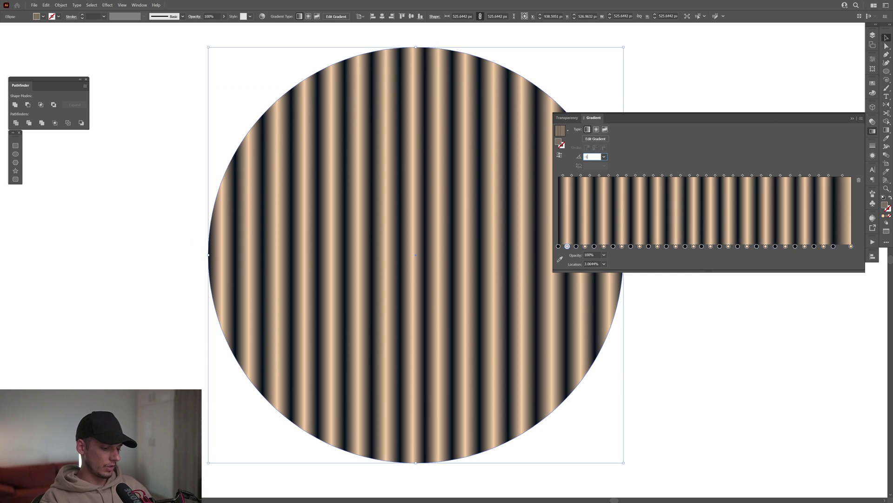
type("75")
key("Return")
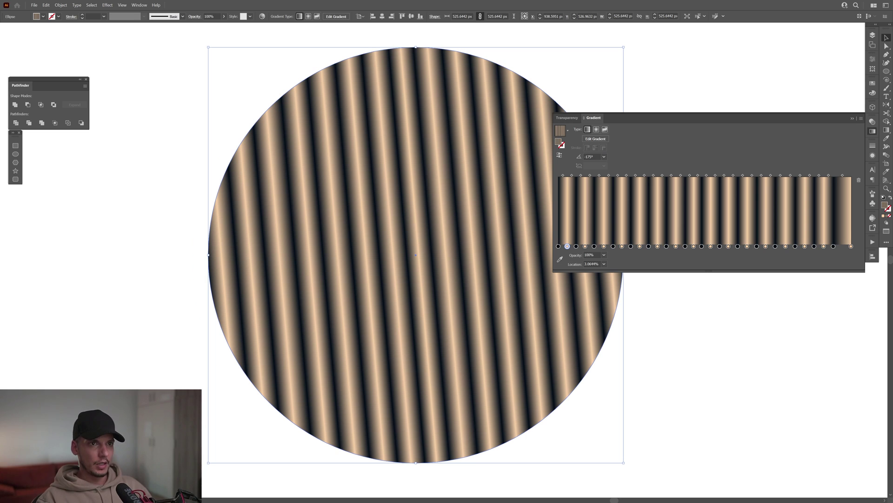
Set the striped circle's blending mode to Color Dodge.
key("ctrl+z")
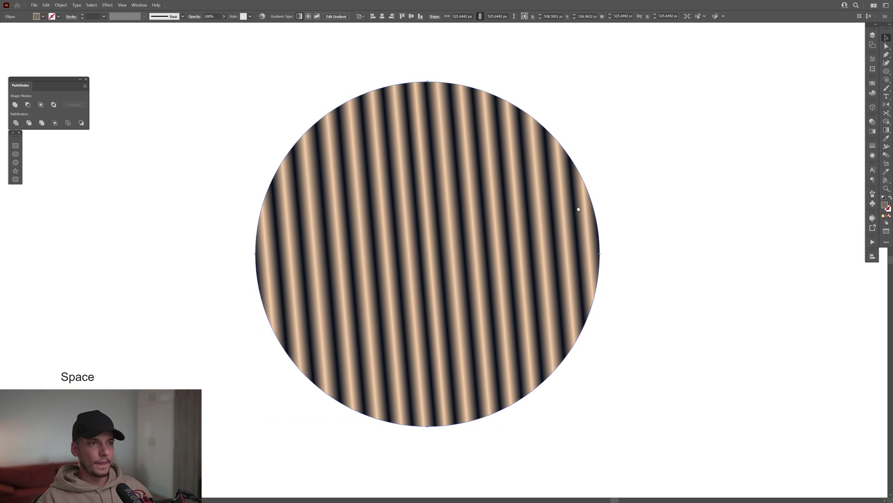
left_click_drag(579, 207, 582, 208)
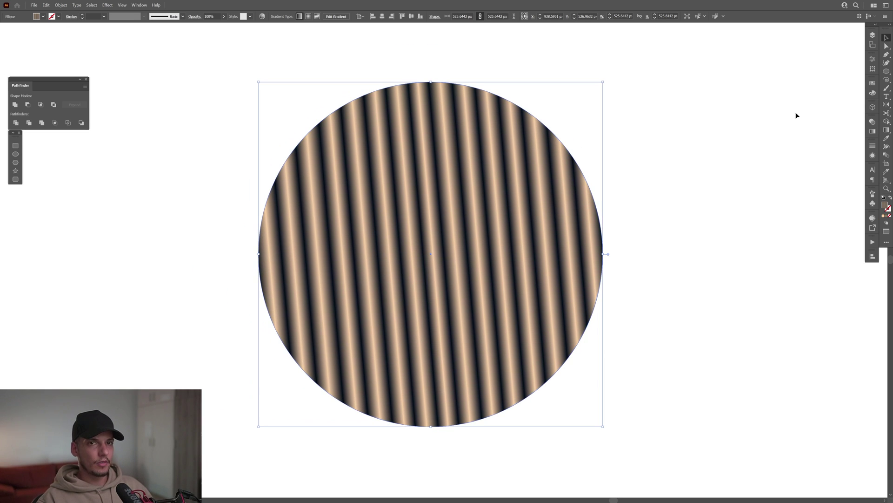
left_click(873, 122)
left_click(802, 129)
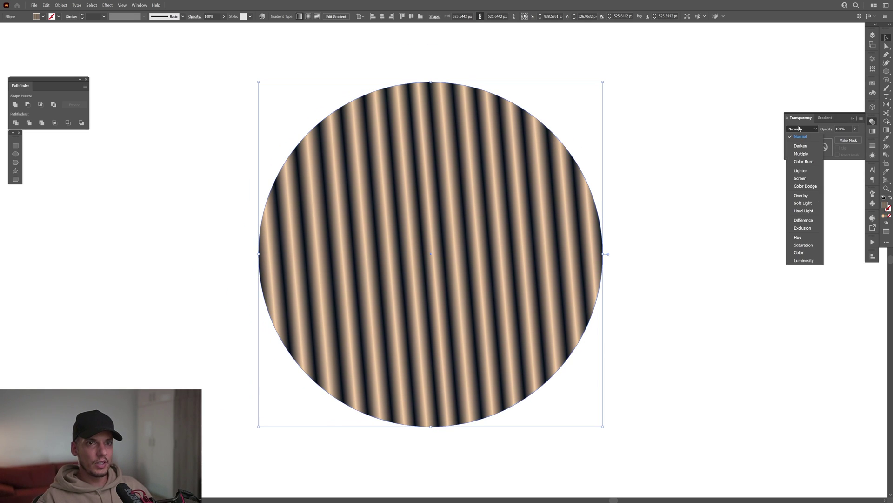
left_click(812, 188)
Paste a copy of the Color Dodge striped circle in front, exactly aligned with the original.
key("ctrl+c")
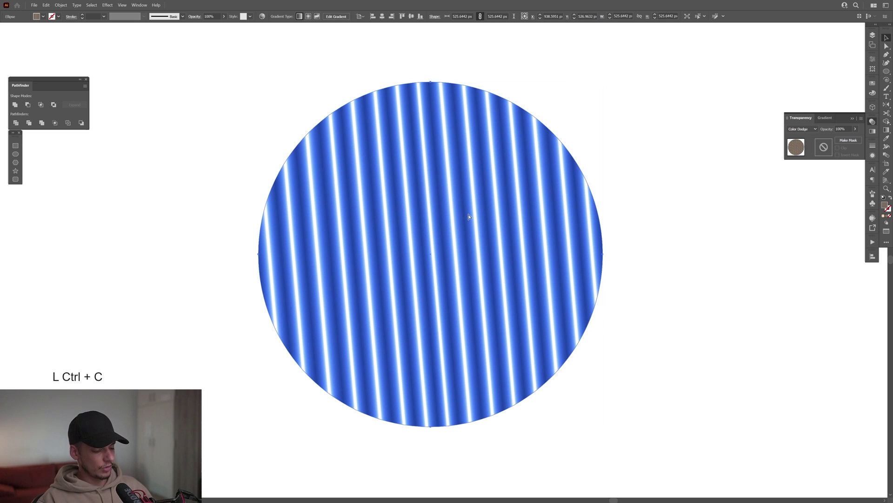
key("ctrl+f")
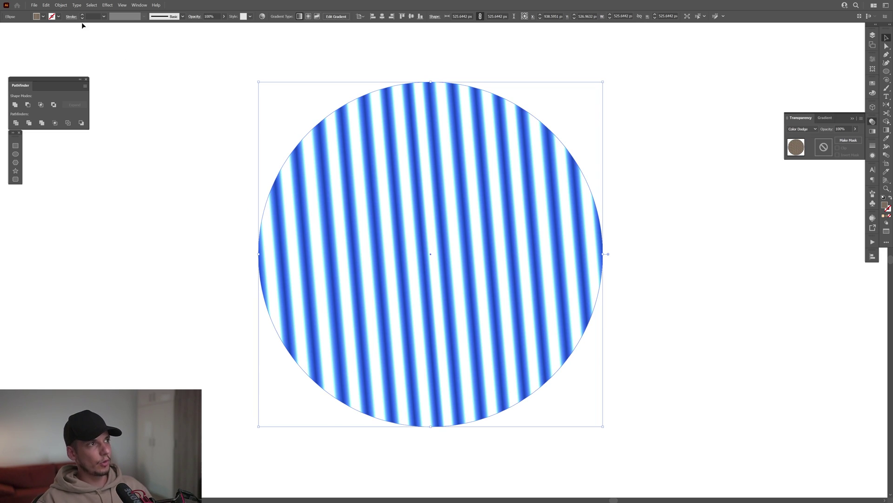
left_click(46, 6)
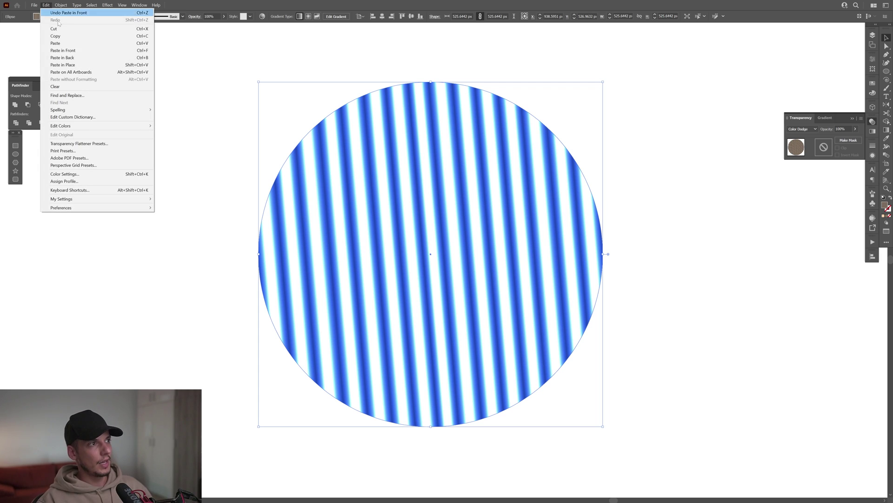
left_click(77, 53)
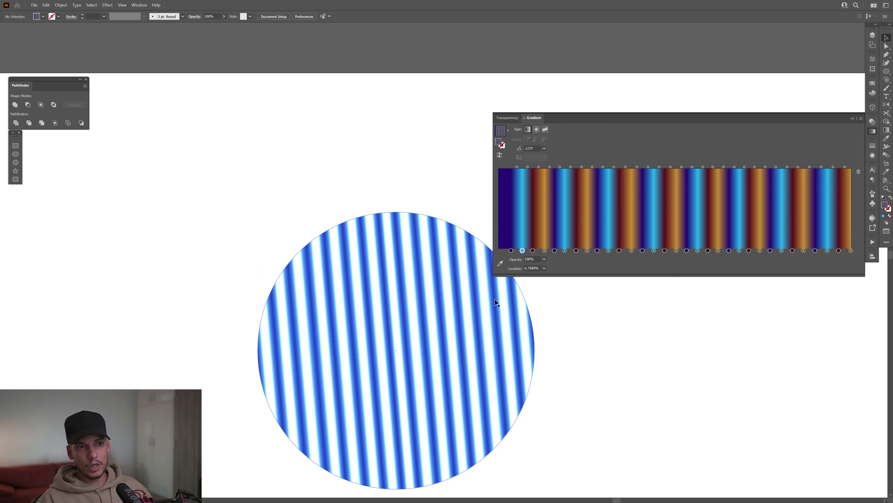
Recolor the first four gradient stops of the front striped circle with the palette's dark blue, light blue, dark red and gold swatches.
left_click(873, 92)
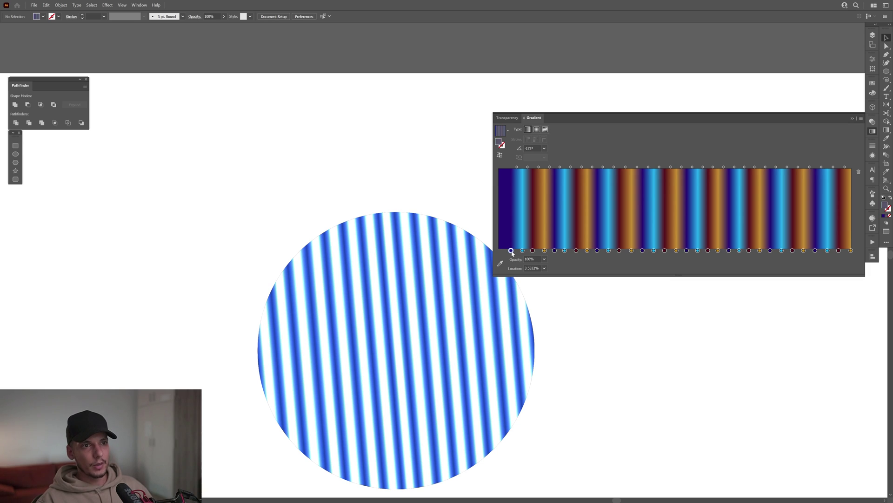
left_click(555, 251)
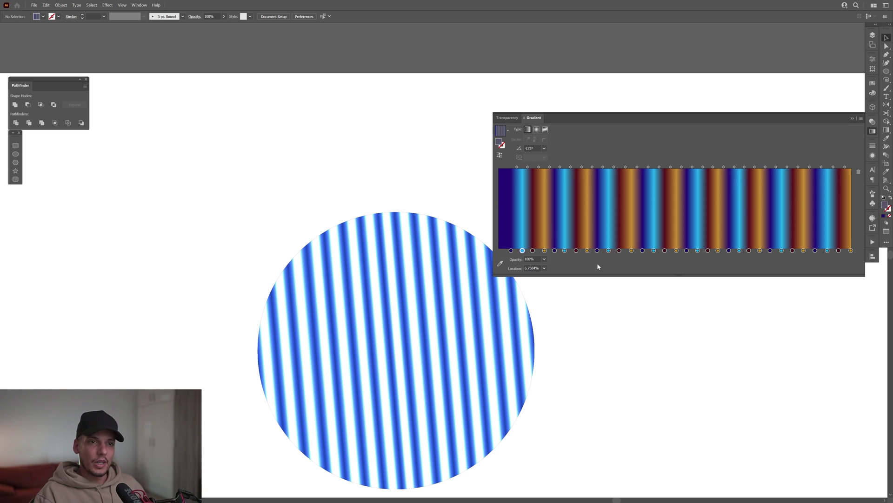
left_click(405, 314)
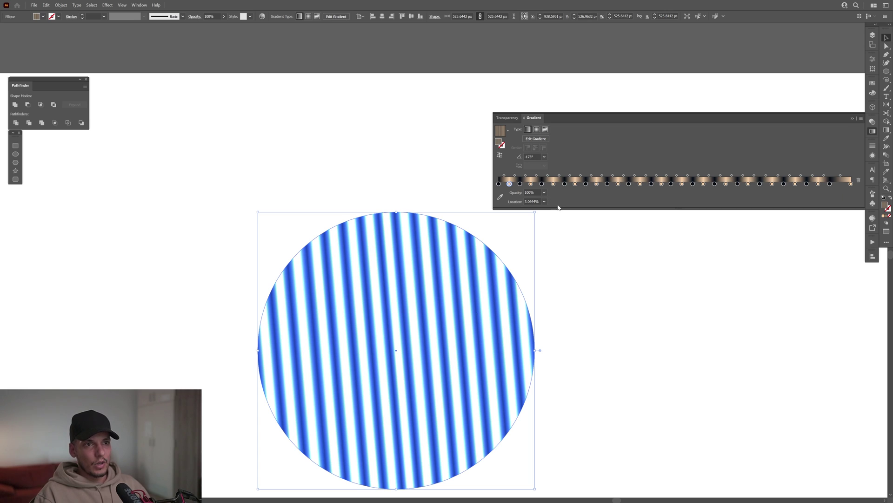
left_click_drag(559, 209, 563, 277)
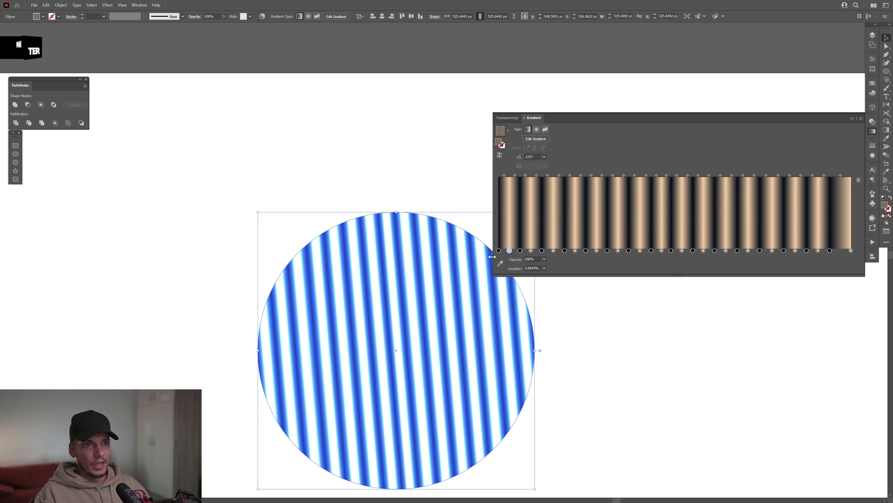
double_click(499, 250)
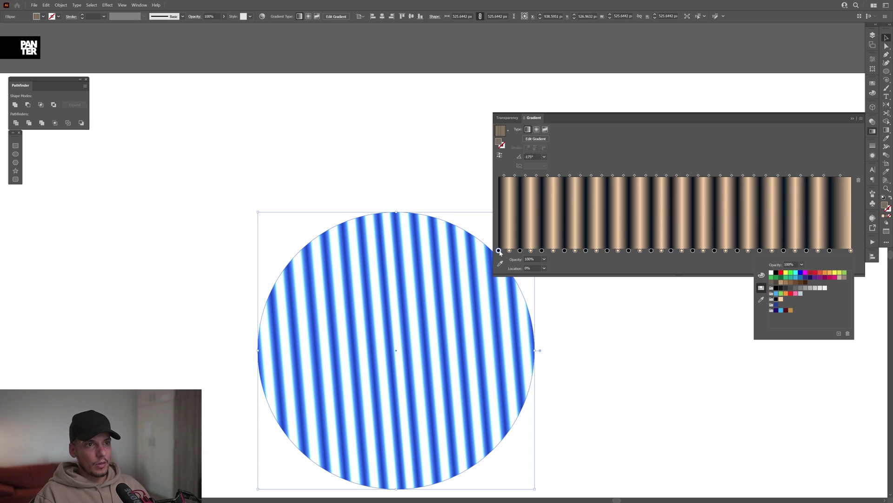
left_click(777, 311)
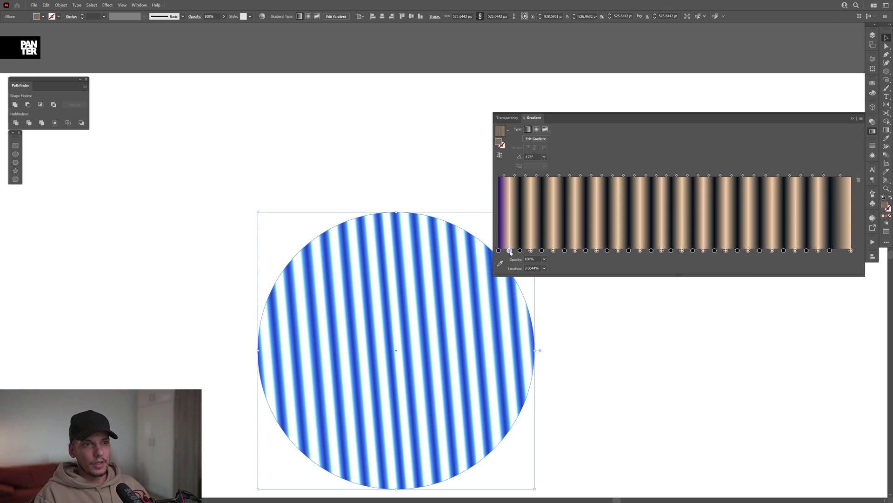
left_click(780, 312)
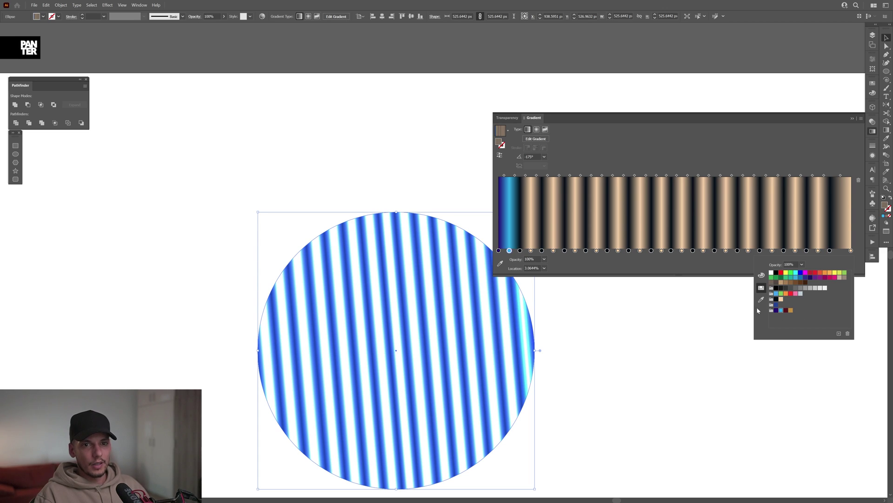
left_click(520, 251)
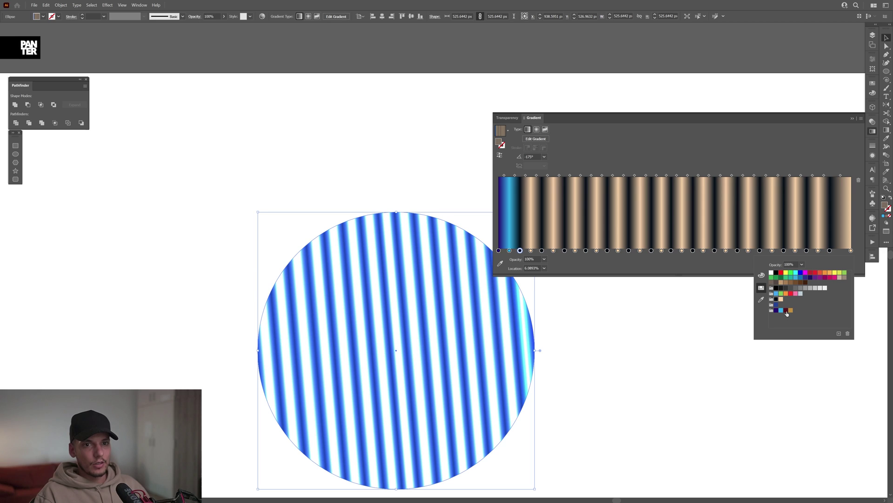
left_click(787, 311)
double_click(531, 251)
left_click(791, 311)
Repeat the dark blue, light blue, dark red and gold sequence over the next sixteen stops of the circle's gradient.
double_click(542, 251)
left_click(776, 311)
double_click(554, 250)
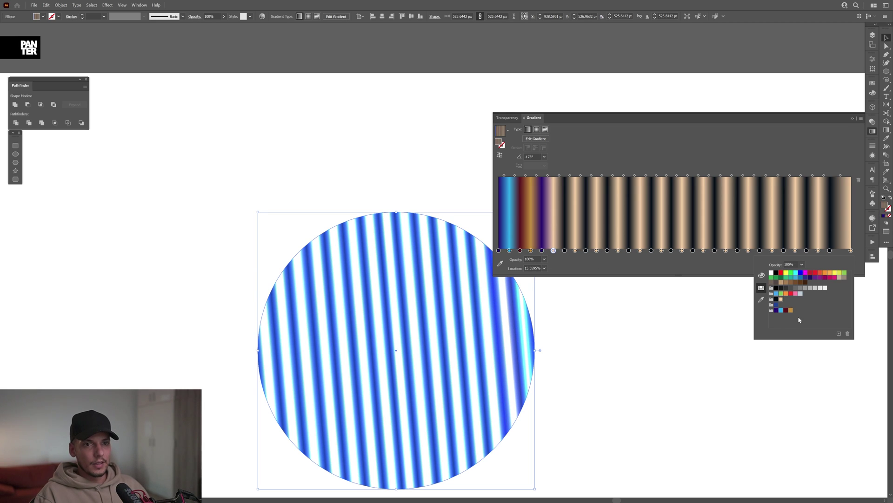
left_click(781, 311)
double_click(565, 251)
left_click(786, 311)
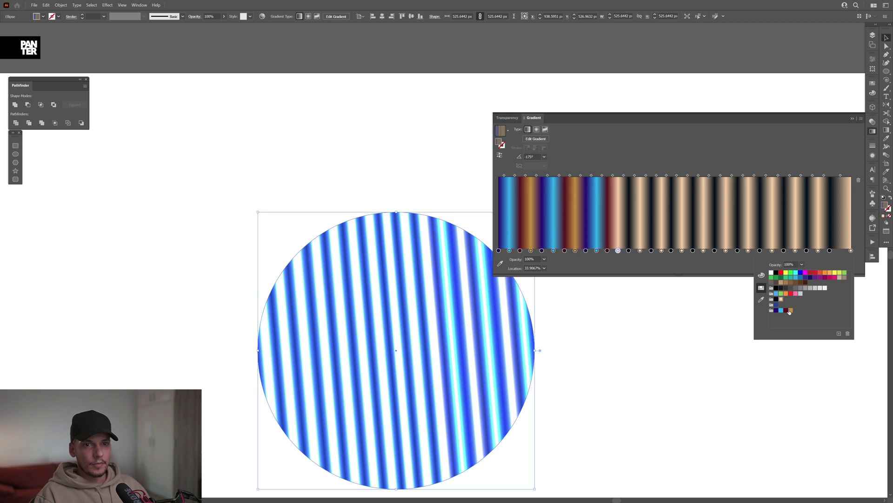
left_click(791, 311)
left_click(629, 251)
left_click(776, 311)
left_click(641, 251)
left_click(781, 311)
left_click(651, 251)
left_click(786, 311)
left_click(661, 251)
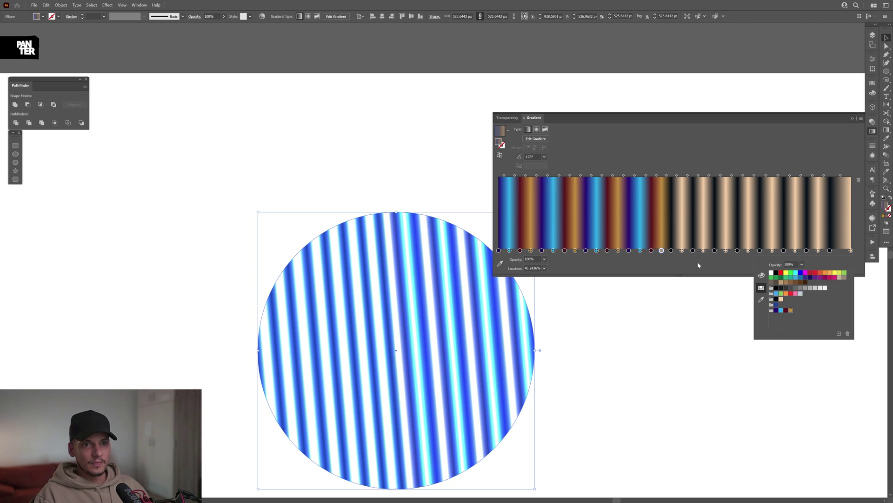
left_click(791, 310)
Recolor the last twelve gradient stops in the same dark blue, light blue, dark red and gold order, ending in gold.
left_click(714, 251)
left_click(776, 310)
left_click(726, 251)
left_click(782, 311)
left_click(738, 251)
left_click(787, 311)
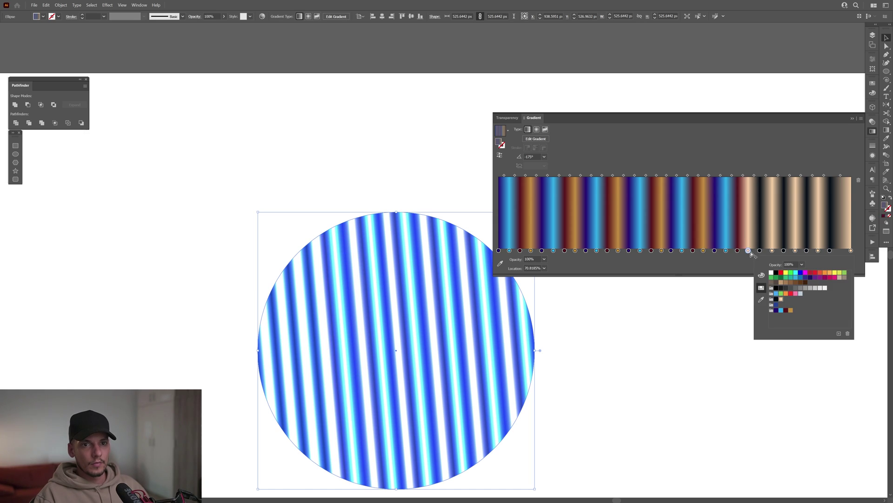
left_click(748, 250)
left_click(791, 311)
double_click(806, 251)
left_click(776, 311)
double_click(819, 251)
left_click(781, 311)
double_click(830, 251)
left_click(786, 310)
double_click(851, 251)
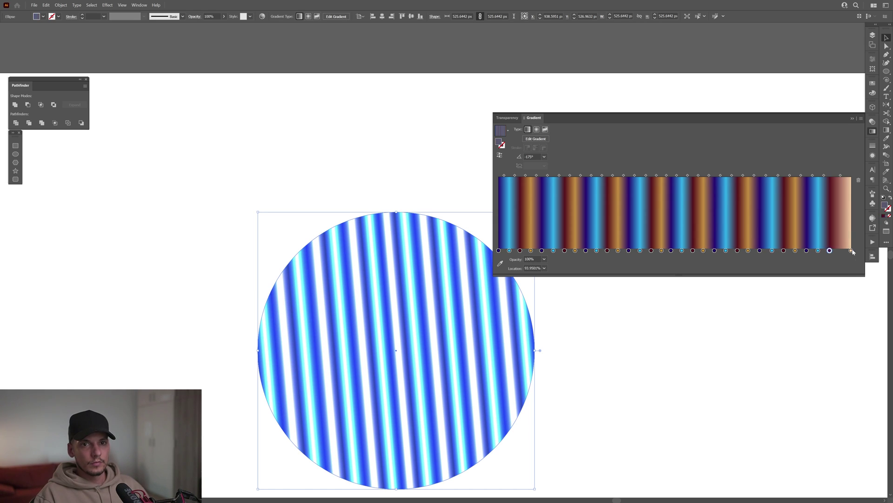
left_click(696, 272)
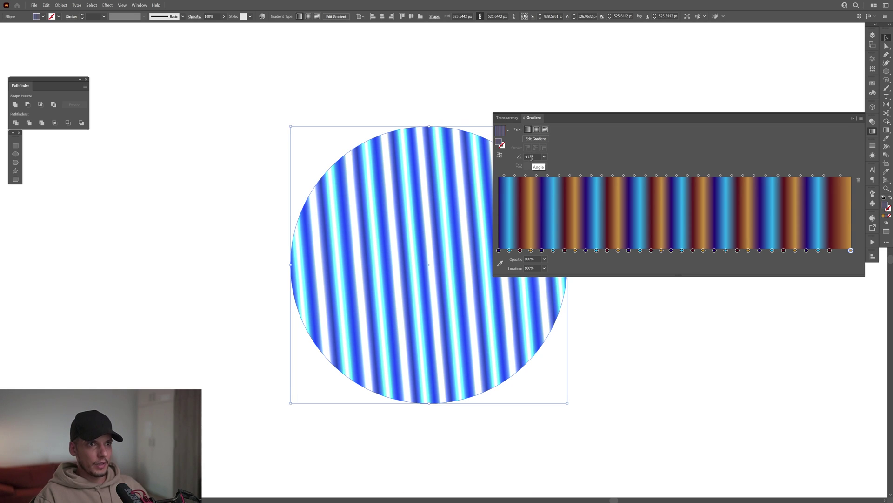
Set the recolored circle's gradient angle to -173° and its blending mode to Difference.
left_click(532, 158)
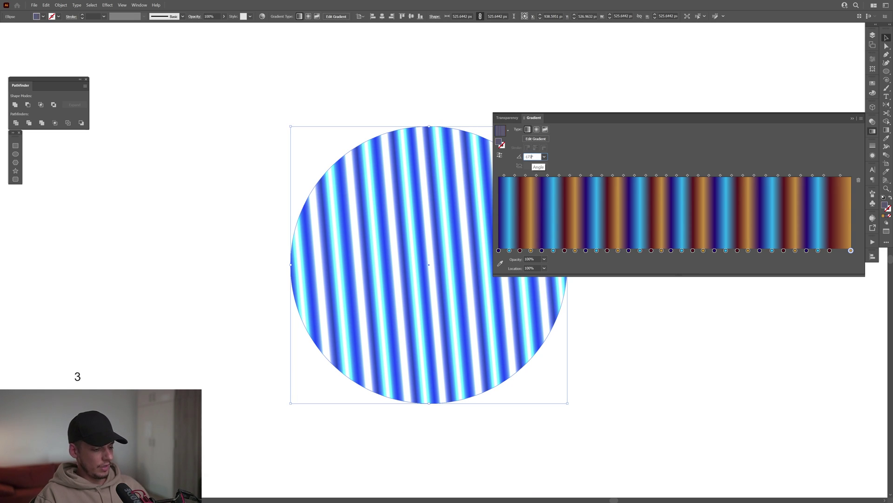
key("Return")
left_click(872, 131)
left_click(873, 122)
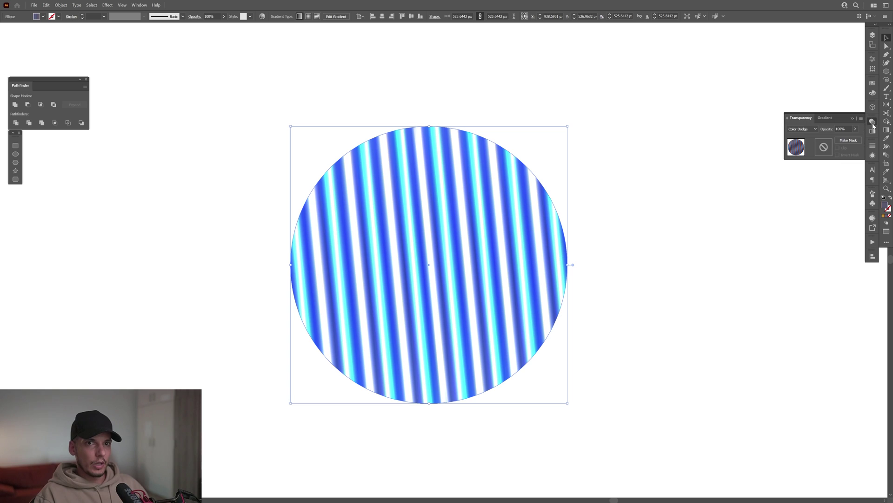
left_click(808, 129)
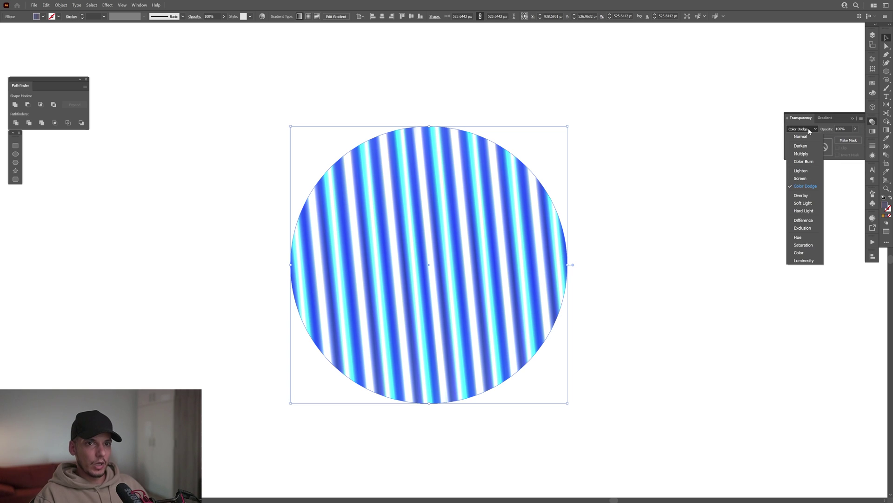
left_click(811, 221)
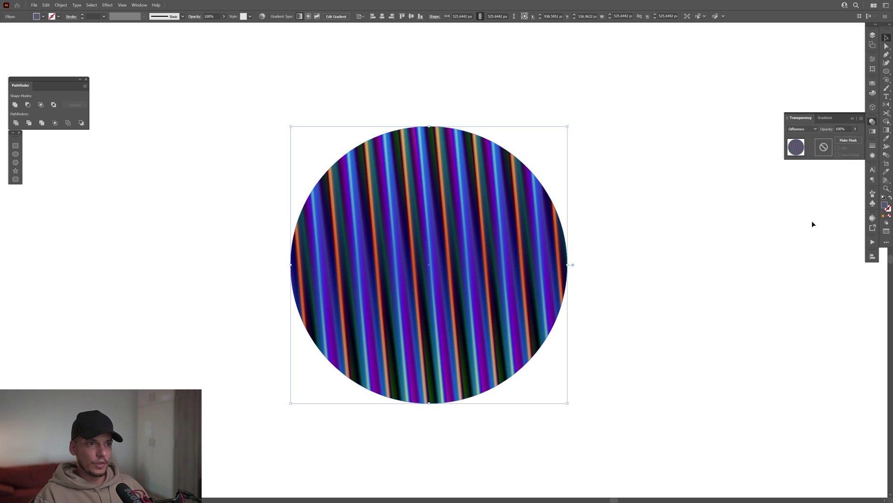
Paste a copy of the Difference striped circle in front, exactly aligned with the original.
left_click(635, 305)
scroll(409, 311, "up", 1)
left_click_drag(416, 312, 409, 325)
left_click(527, 324)
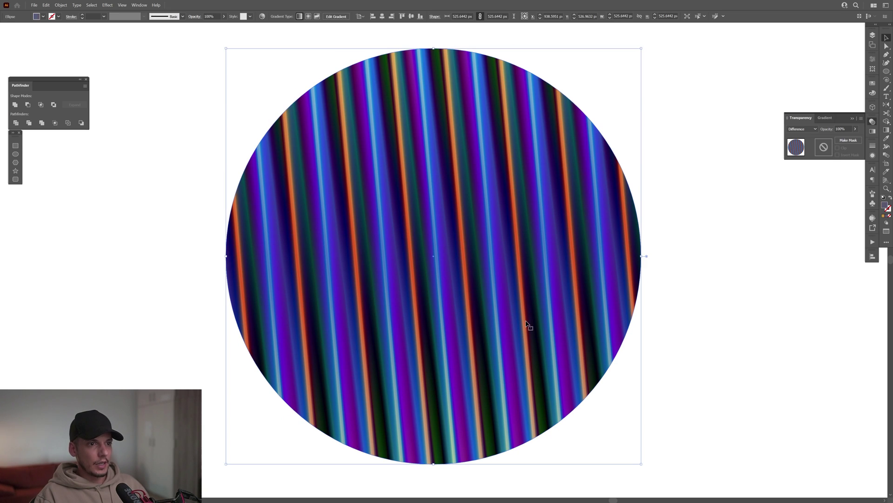
key("ctrl+c")
key("ctrl+f")
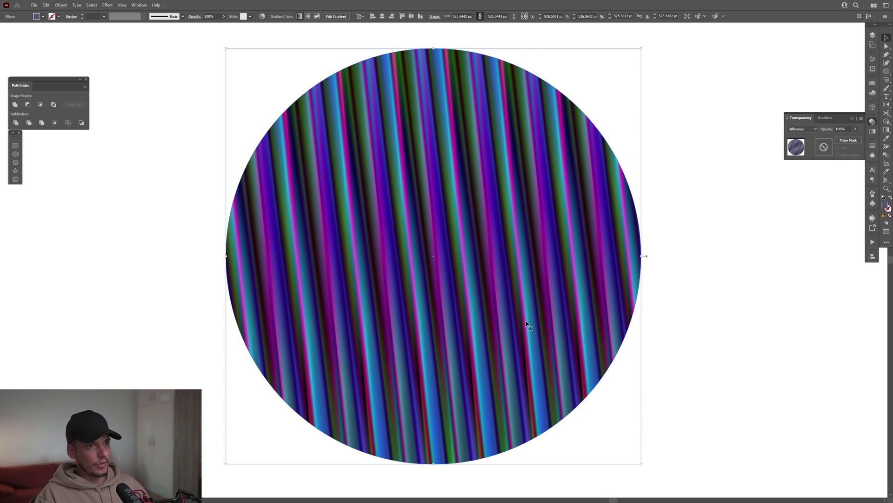
Select all the stacked striped circles on the artboard.
left_click(697, 315)
left_click_drag(712, 315, 717, 319)
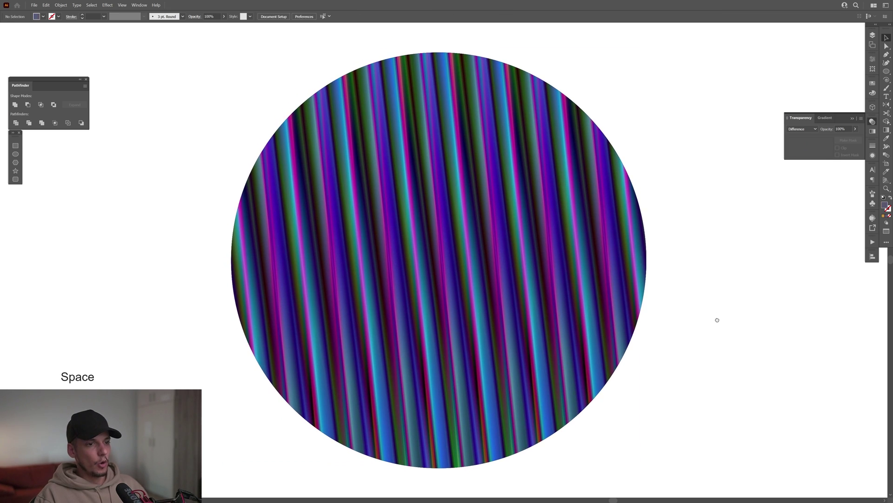
key("ctrl+a")
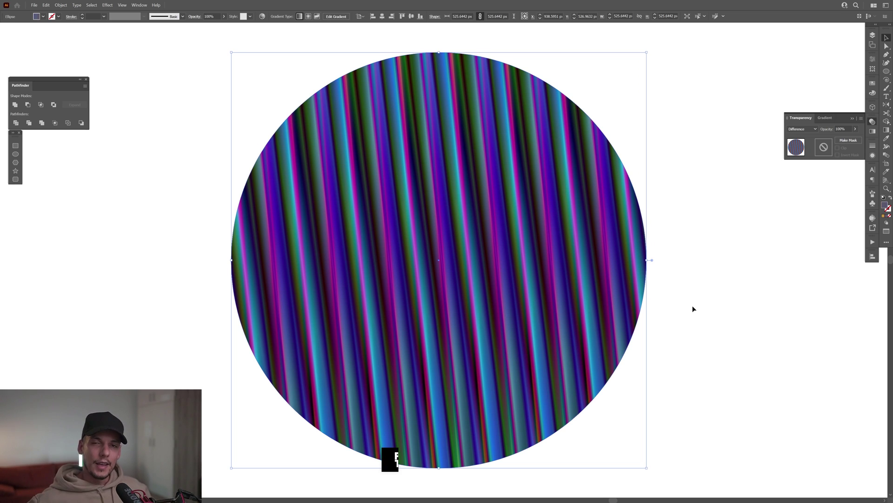